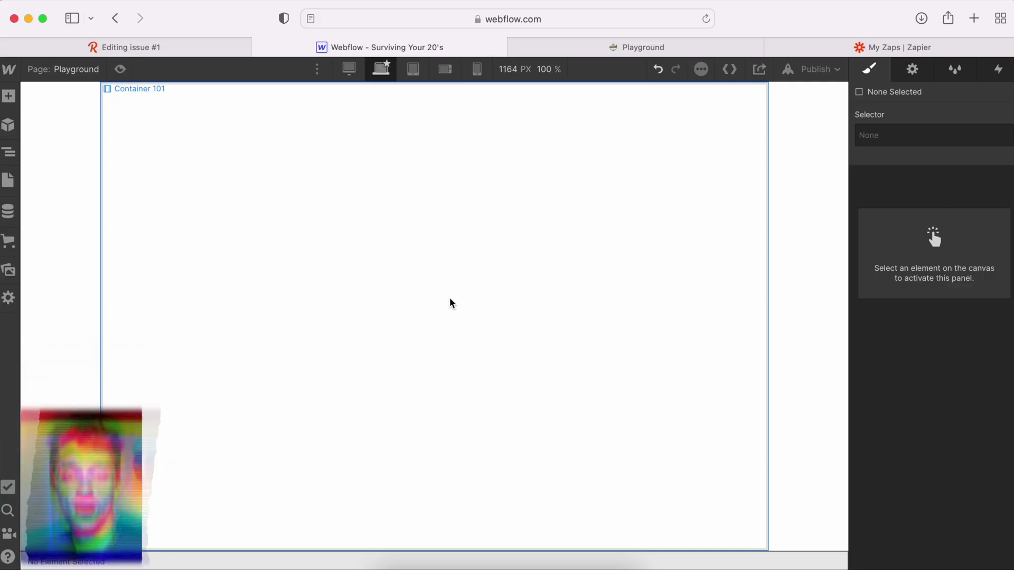
Step: Insert a Form Block into the empty container using quick search for 'form'
{"action": "left_click", "coordinate": [450, 299]}
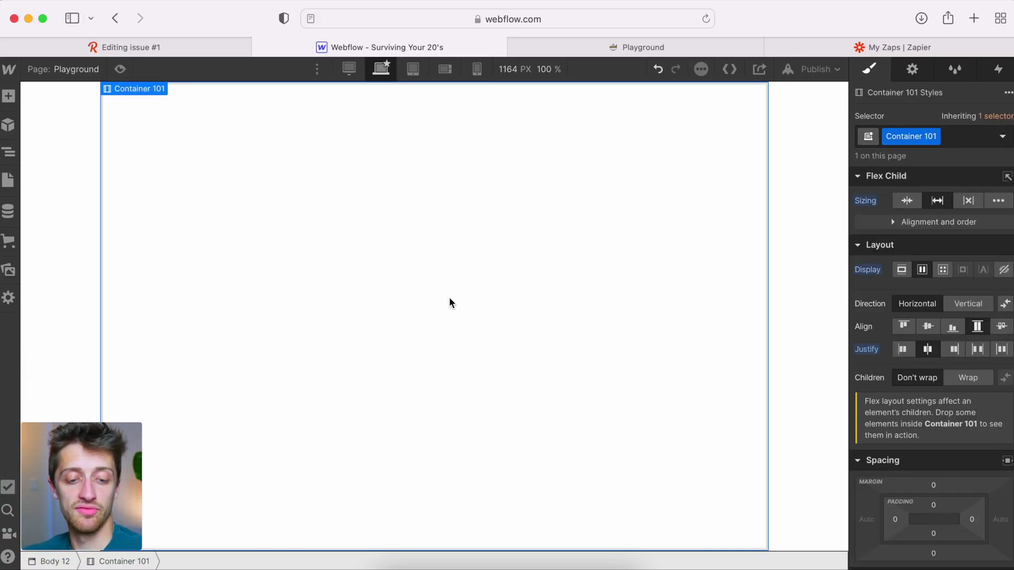
{"action": "key", "text": "super+k"}
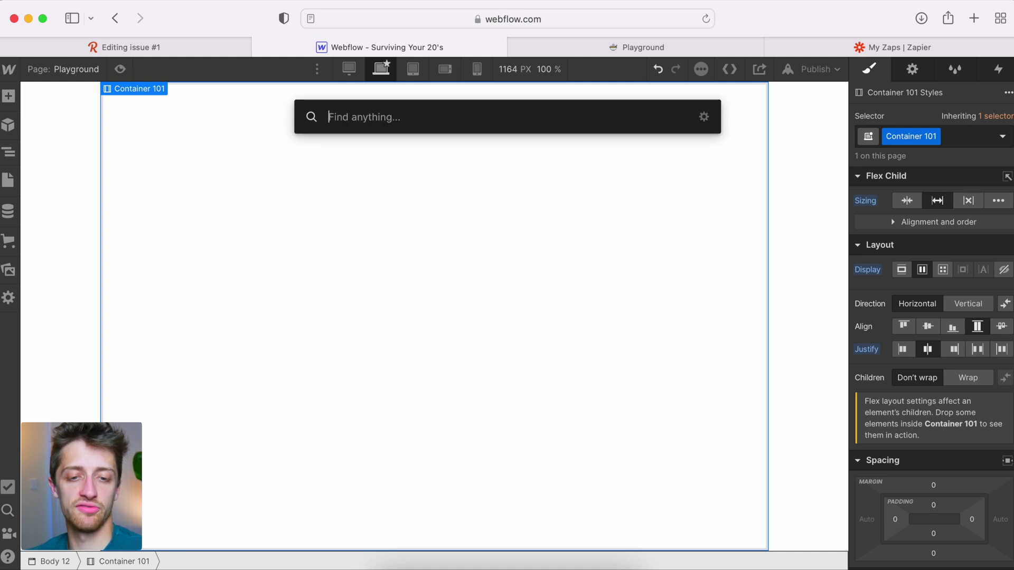
{"action": "type", "text": "form"}
{"action": "key", "text": "Return"}
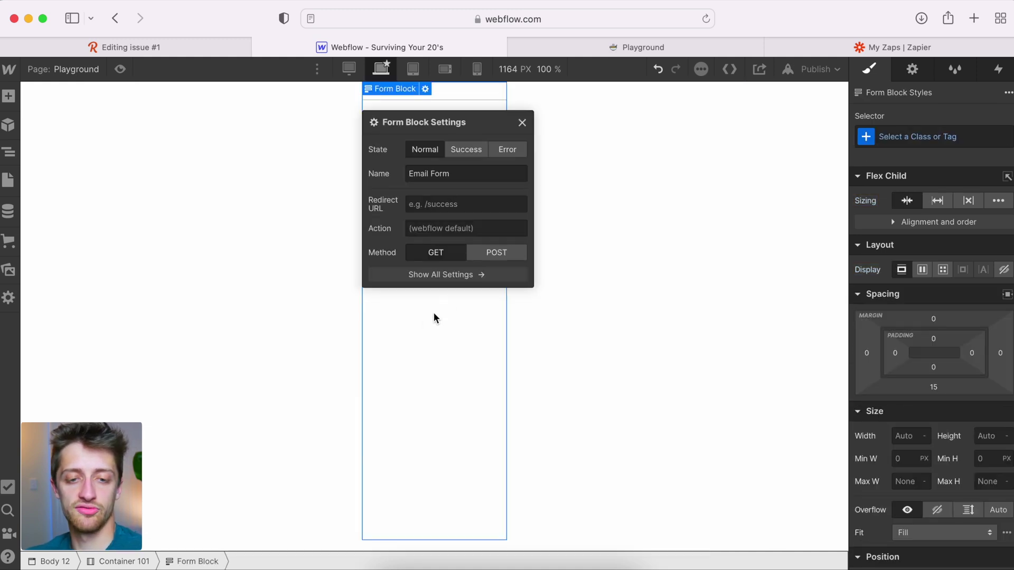
{"action": "left_click", "coordinate": [522, 122]}
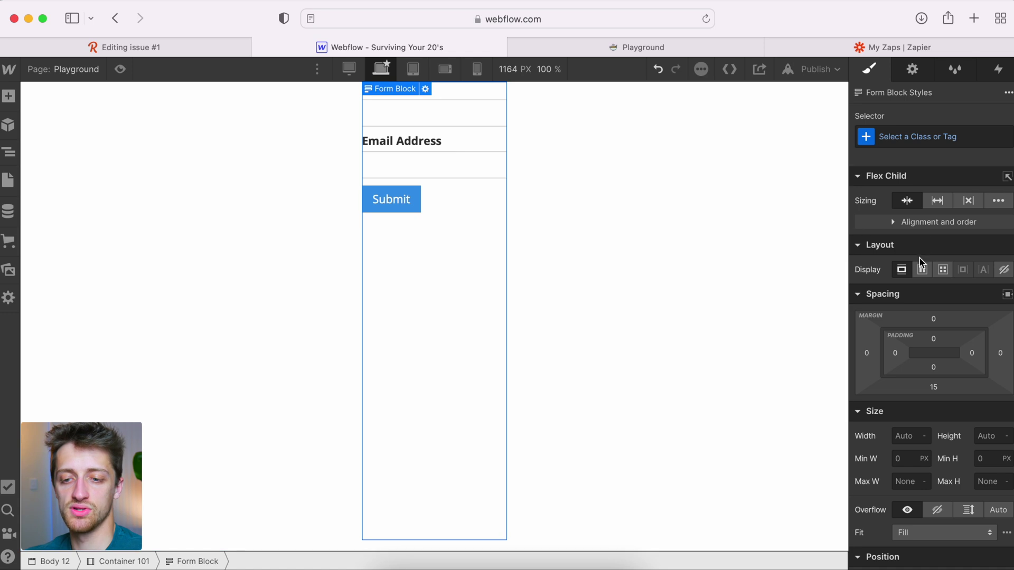
Step: Set the form block to Display Flex with Align center
{"action": "left_click", "coordinate": [923, 269]}
{"action": "left_click", "coordinate": [932, 327]}
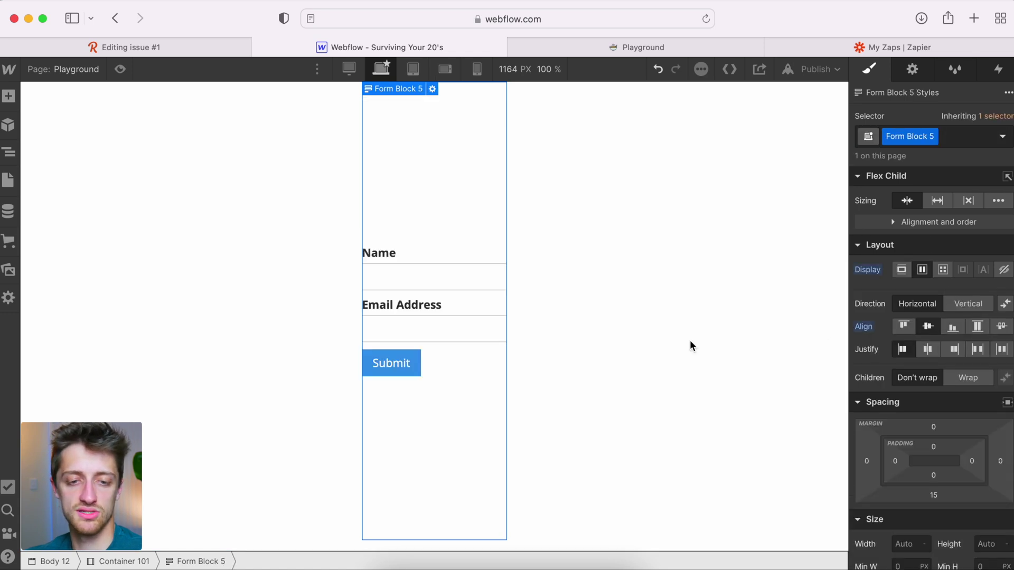
{"action": "left_click", "coordinate": [410, 204]}
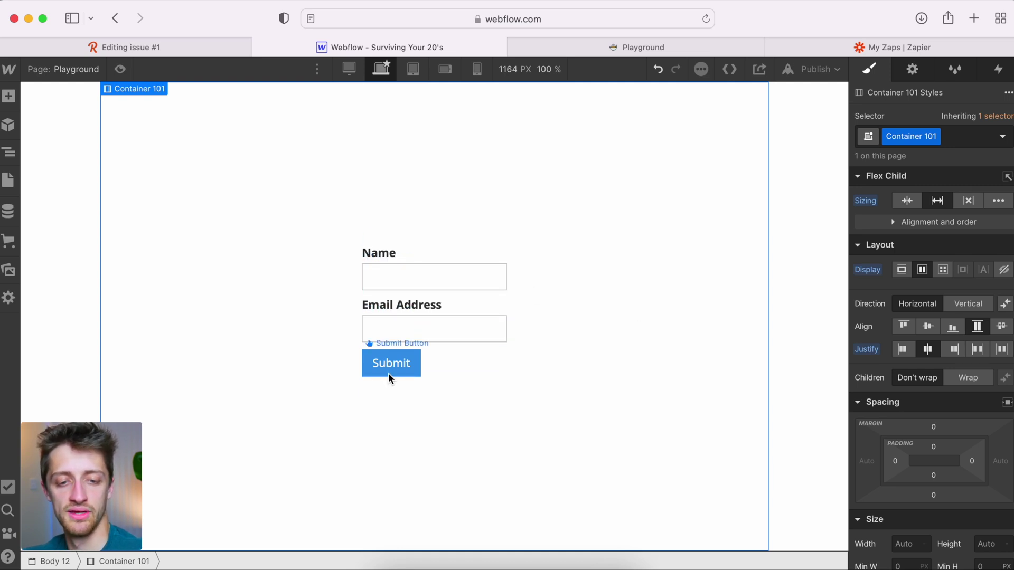
Step: Rename the form to 'Email Form Test Video', then switch to the Revue issue editor
{"action": "left_click", "coordinate": [457, 353]}
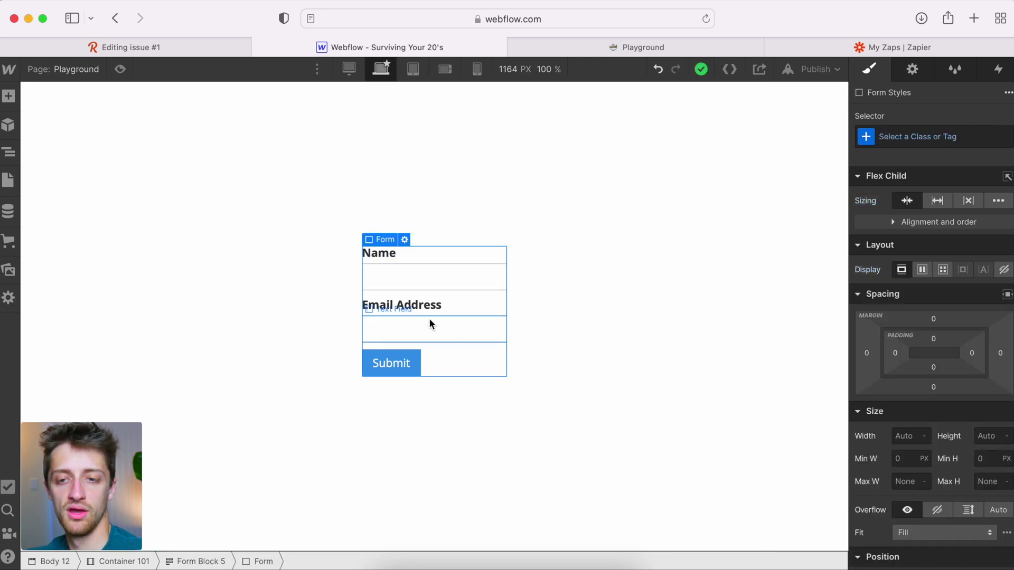
{"action": "left_click", "coordinate": [913, 69]}
{"action": "double_click", "coordinate": [946, 191]}
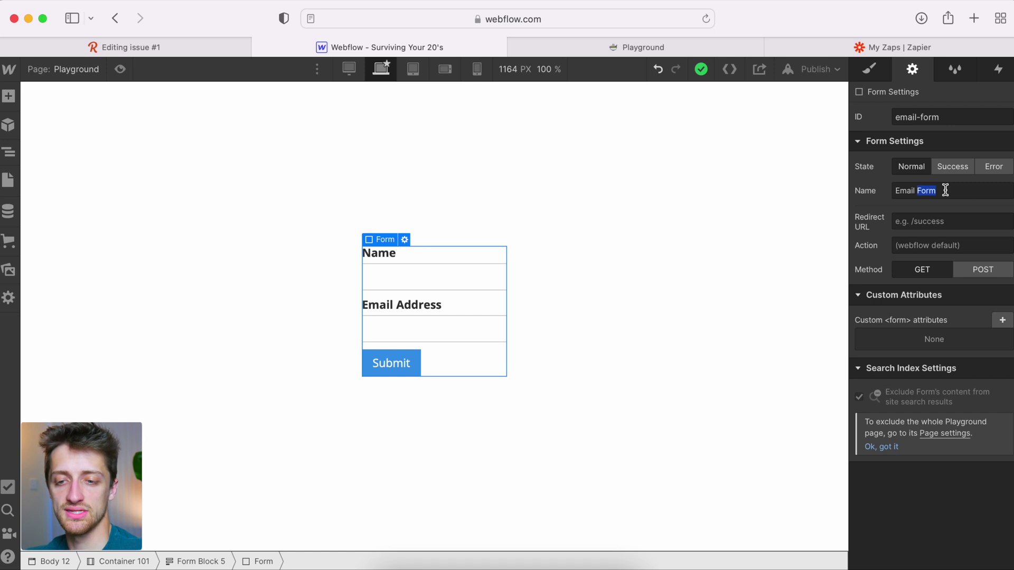
{"action": "left_click", "coordinate": [957, 196]}
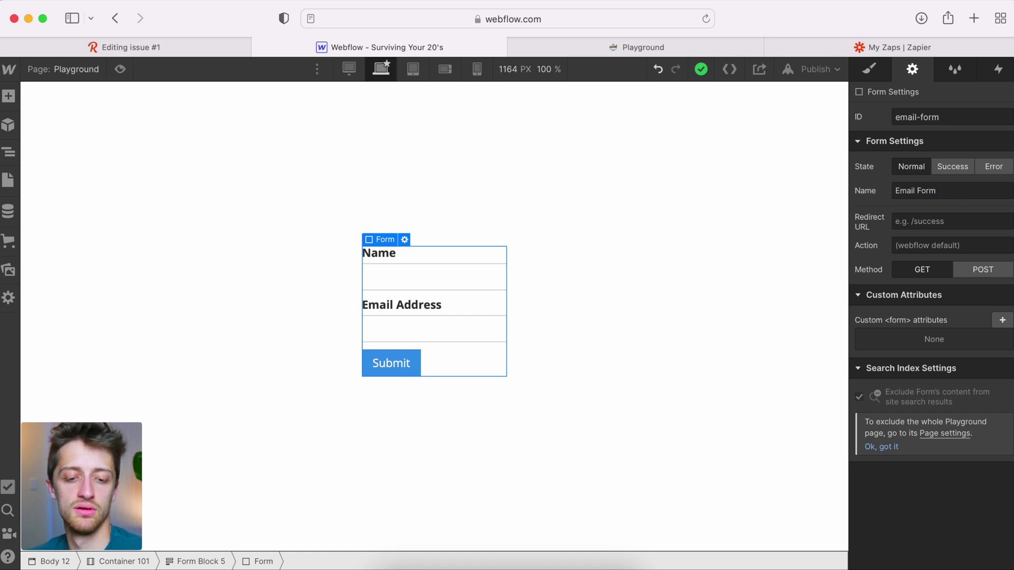
{"action": "type", "text": "Test Video"}
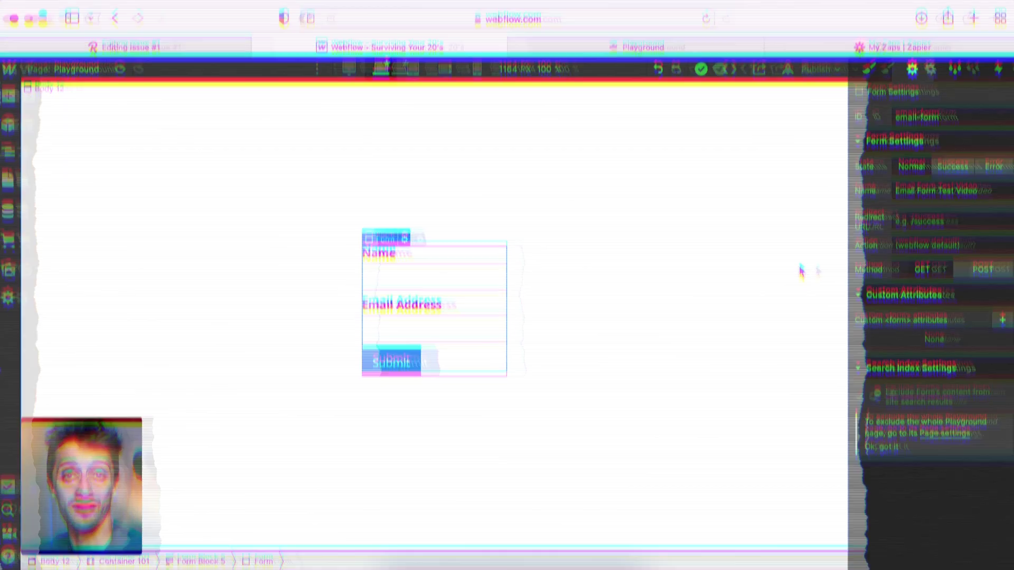
{"action": "left_click", "coordinate": [800, 271]}
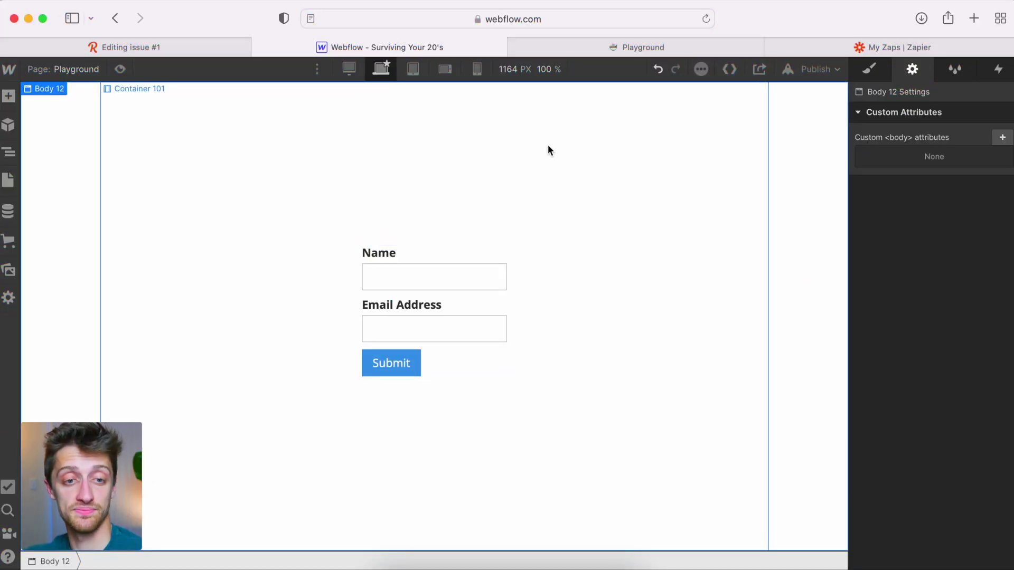
{"action": "left_click", "coordinate": [233, 50]}
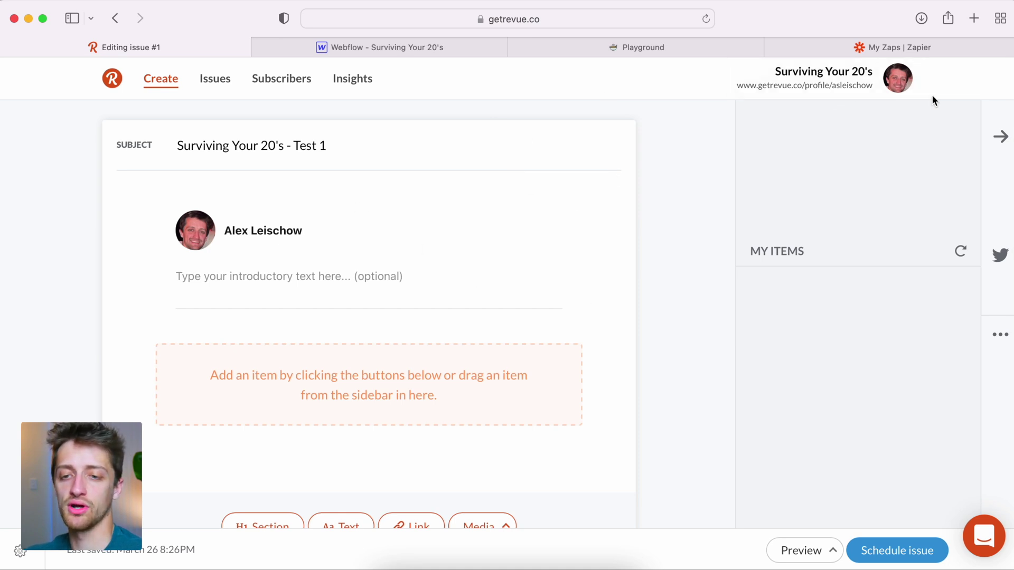
Step: Open Revue's Account settings Integrations tab and scroll to the bottom
{"action": "left_click", "coordinate": [907, 77]}
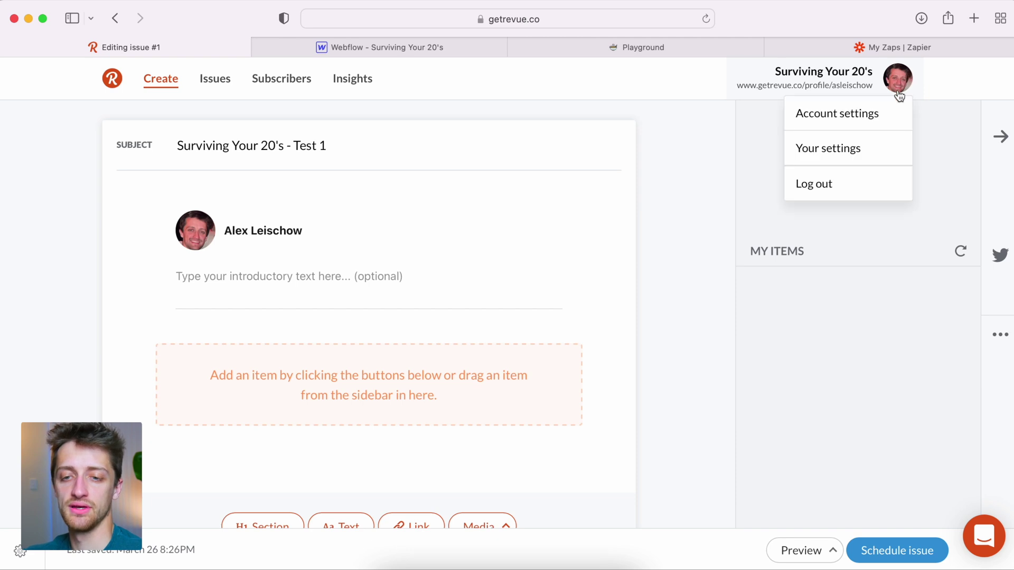
{"action": "left_click", "coordinate": [866, 116]}
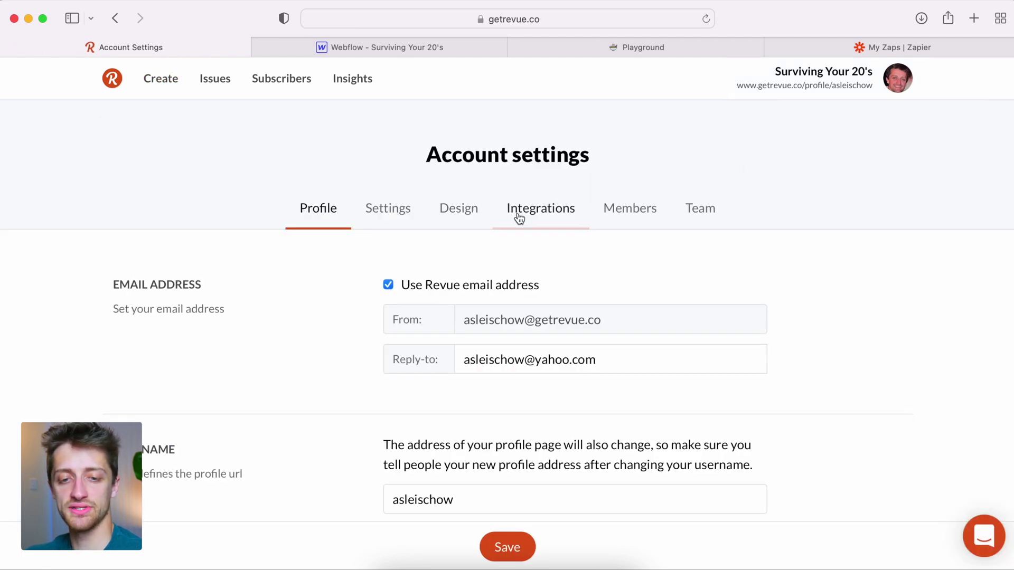
{"action": "left_click", "coordinate": [542, 218]}
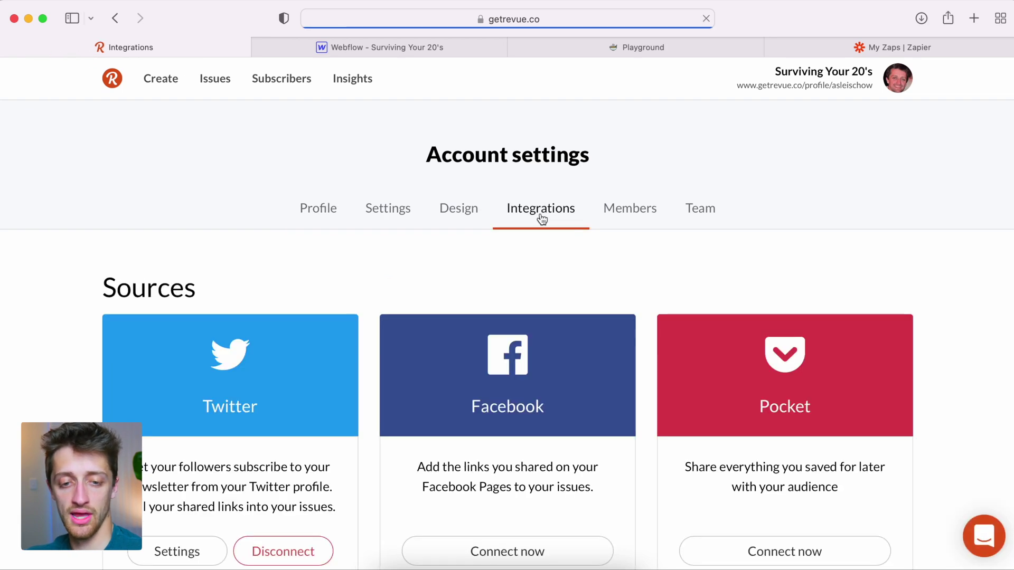
{"action": "scroll", "coordinate": [364, 414], "scroll_direction": "down", "scroll_amount": 20}
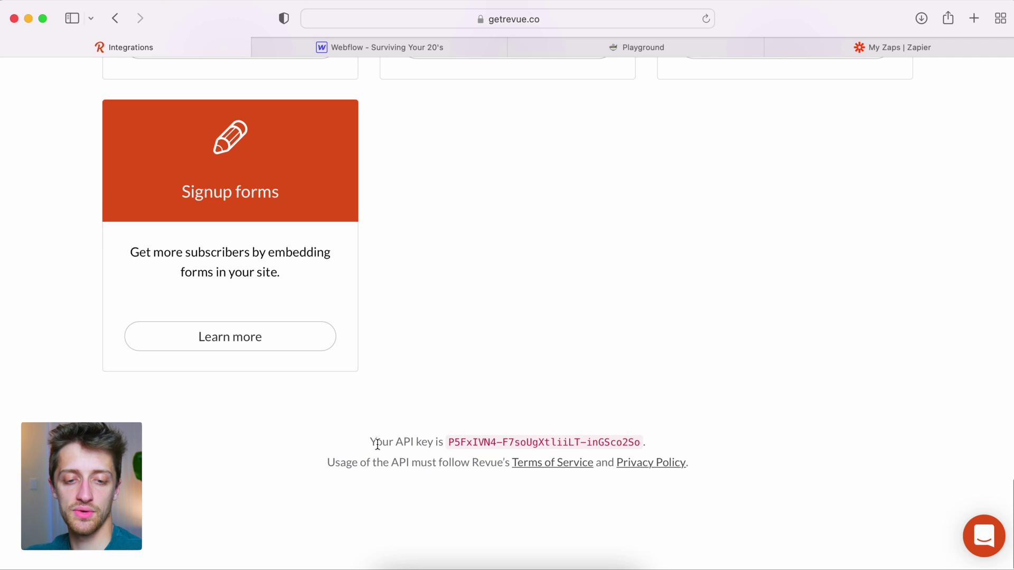
Step: Select the account API key text for copying
{"action": "left_click_drag", "start_coordinate": [370, 442], "coordinate": [665, 448]}
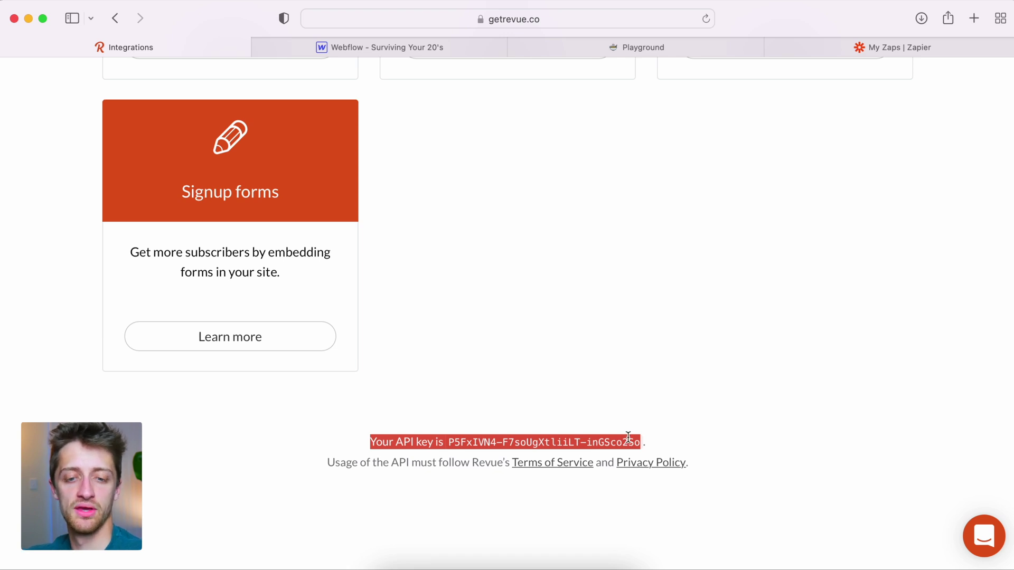
{"action": "left_click", "coordinate": [670, 445]}
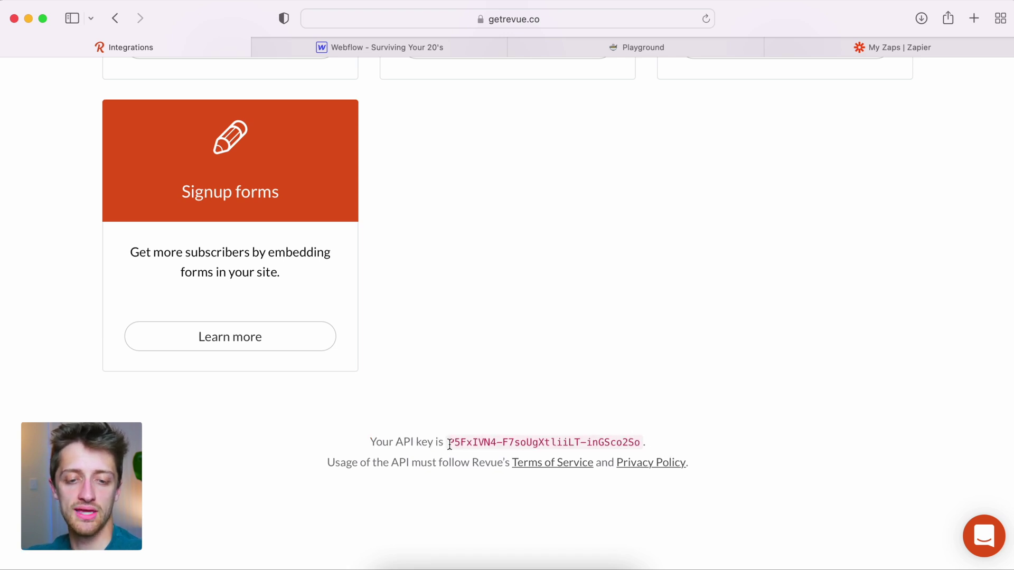
{"action": "left_click_drag", "start_coordinate": [450, 445], "coordinate": [644, 439]}
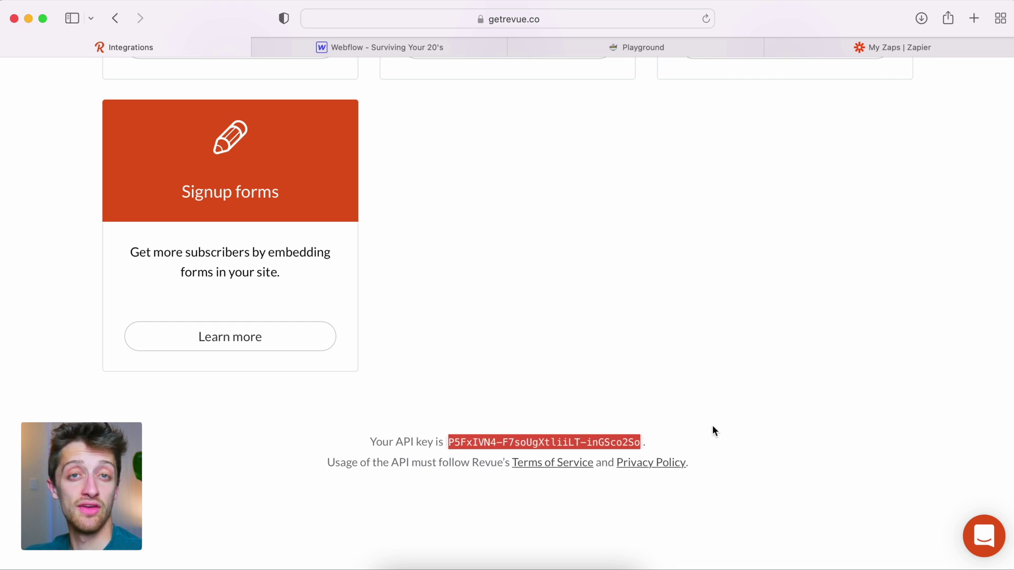
{"action": "left_click_drag", "start_coordinate": [658, 445], "coordinate": [356, 448]}
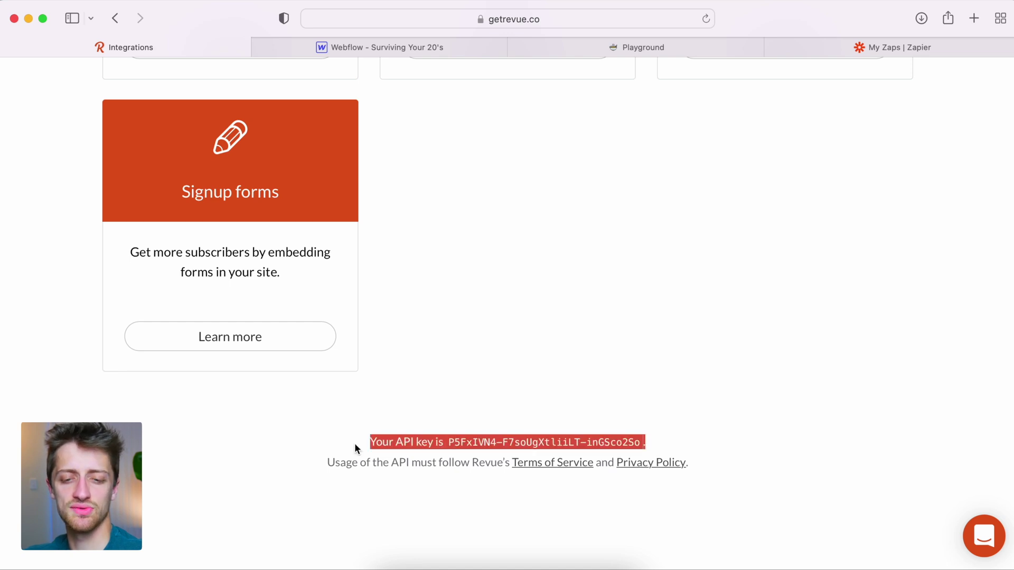
{"action": "left_click", "coordinate": [663, 440]}
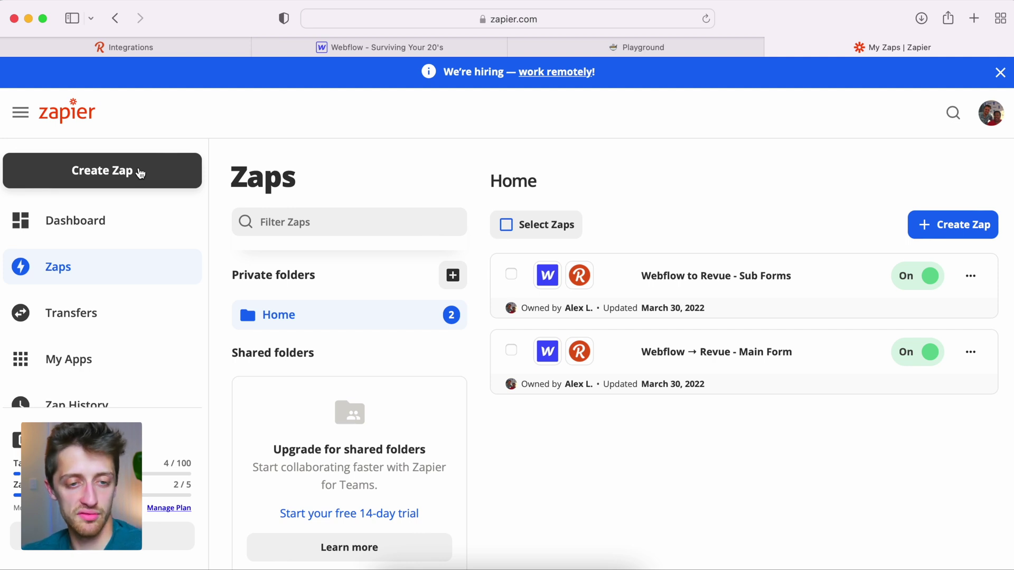
Step: Create a new zap from the My Zaps page
{"action": "left_click", "coordinate": [140, 172]}
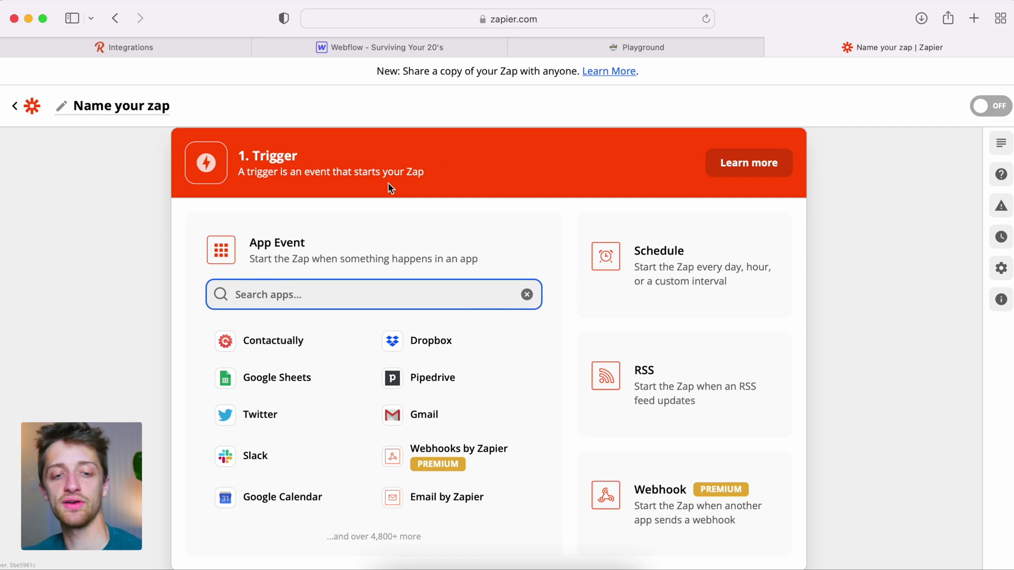
Step: Set the zap trigger to Webflow's Form Submission event
{"action": "type", "text": "webflow"}
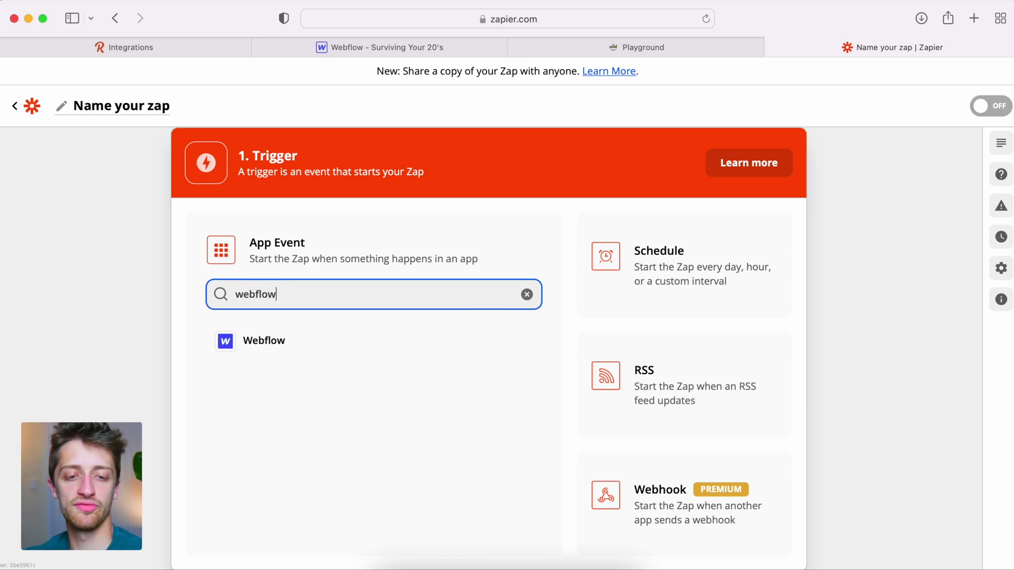
{"action": "left_click", "coordinate": [282, 350]}
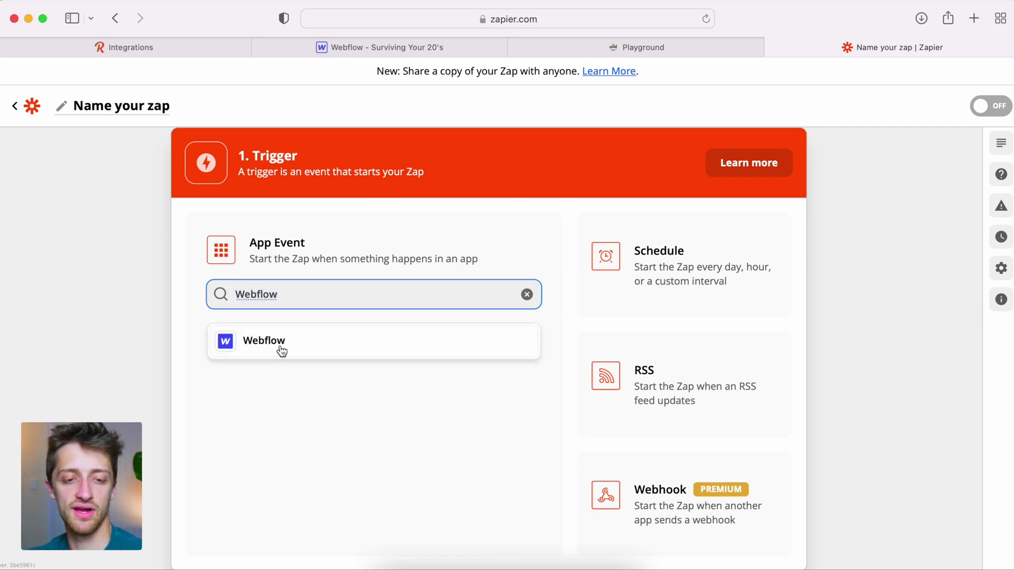
{"action": "scroll", "coordinate": [343, 206], "scroll_direction": "up", "scroll_amount": 1}
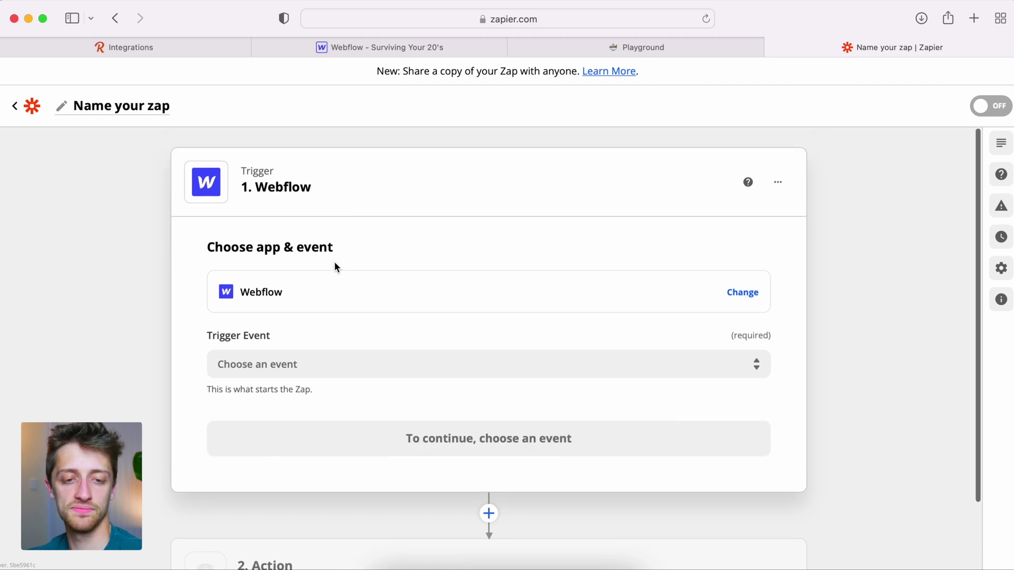
{"action": "left_click", "coordinate": [321, 361]}
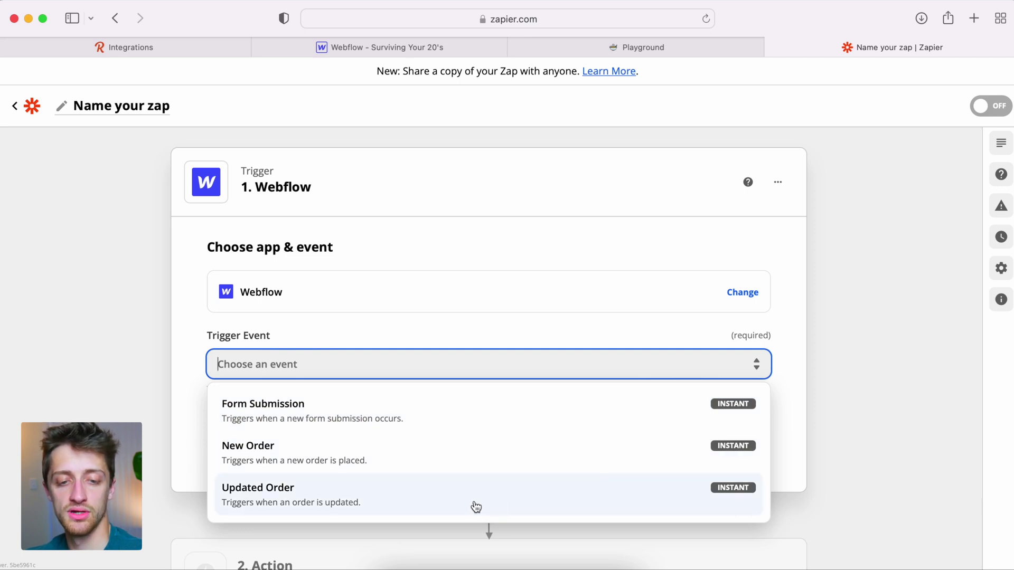
{"action": "left_click", "coordinate": [461, 414]}
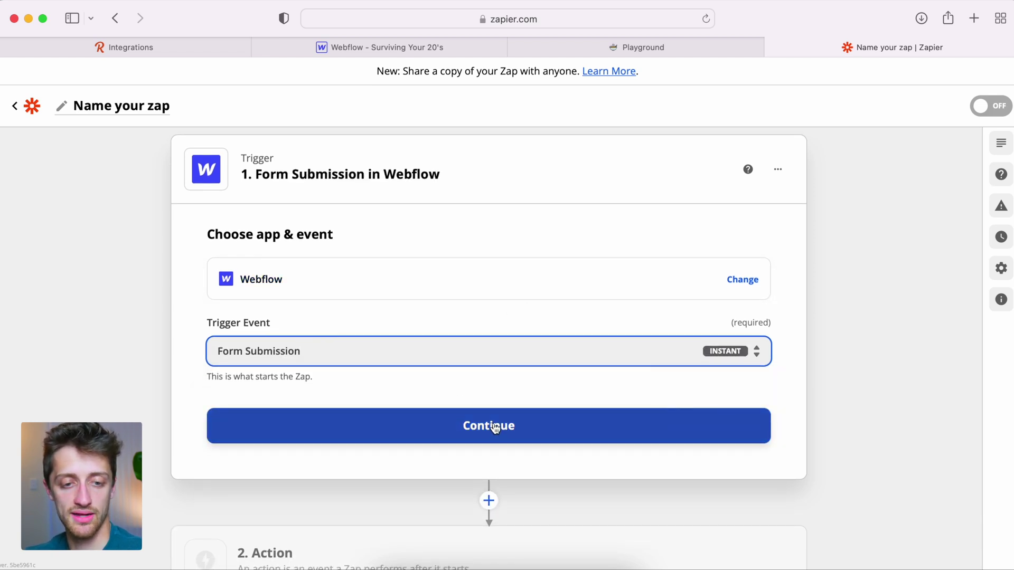
{"action": "left_click", "coordinate": [495, 428]}
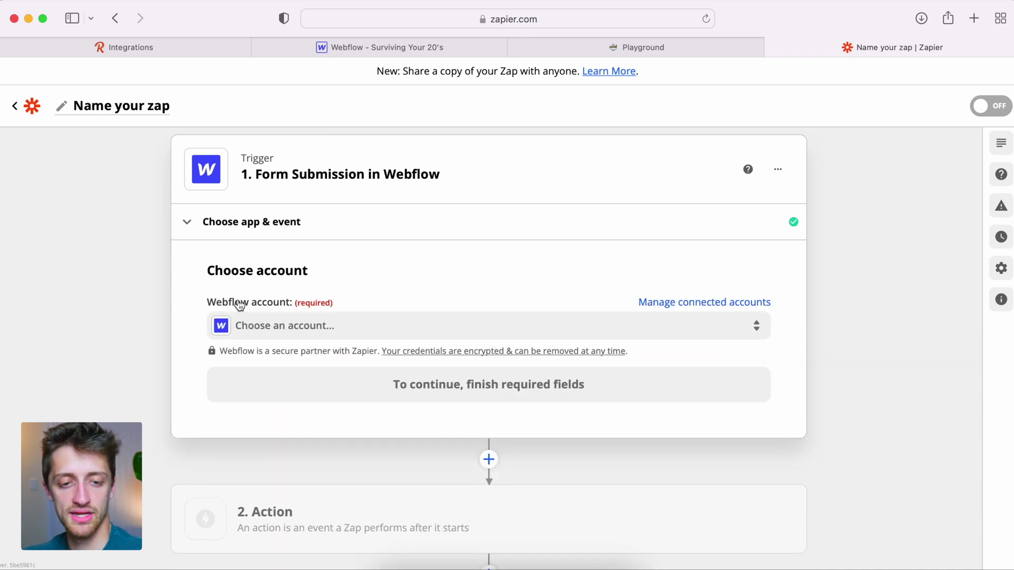
Step: Connect the Webflow account to the trigger and continue to trigger setup
{"action": "scroll", "coordinate": [180, 324], "scroll_direction": "down", "scroll_amount": 1}
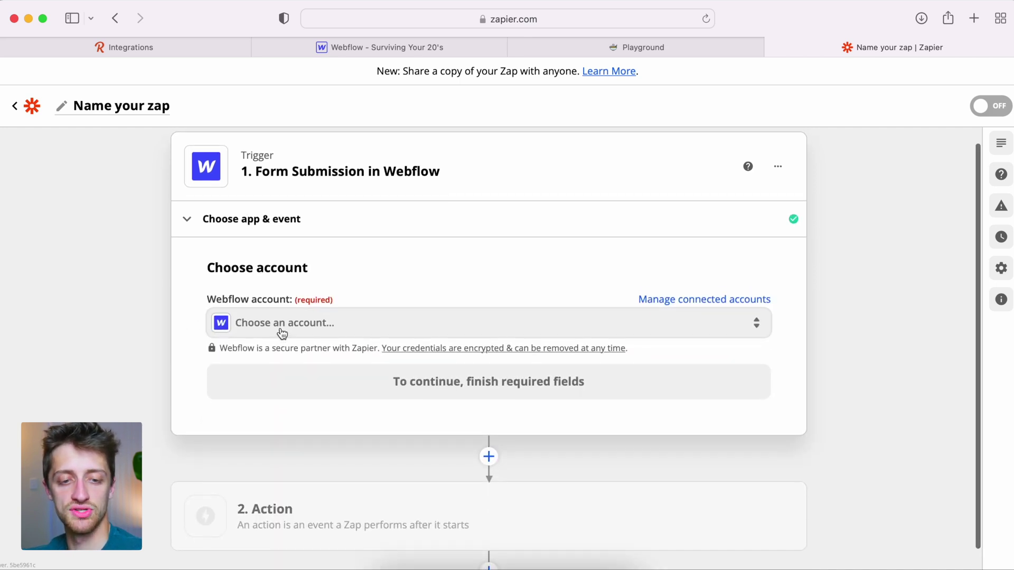
{"action": "left_click", "coordinate": [283, 334]}
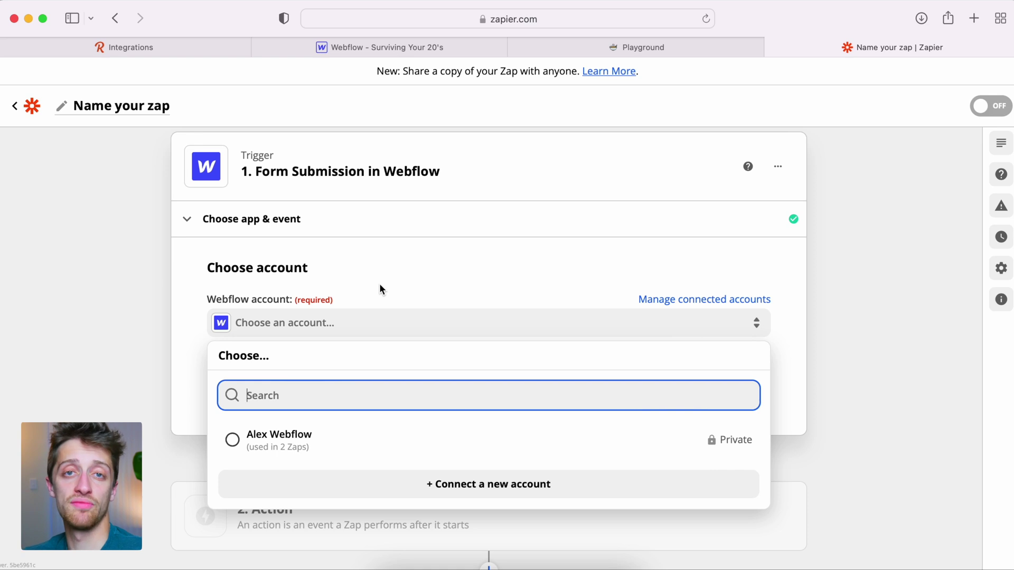
{"action": "left_click", "coordinate": [322, 437]}
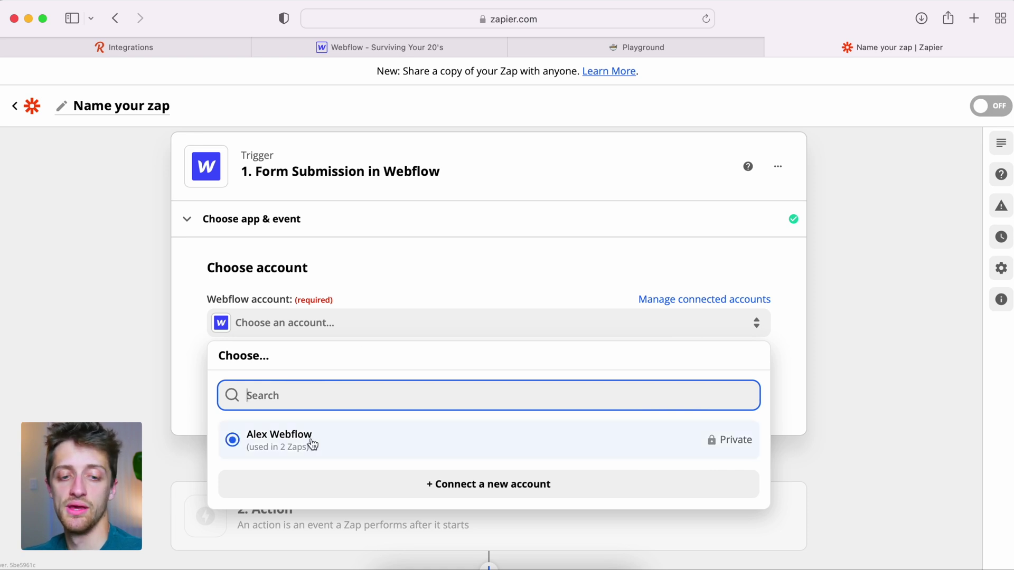
{"action": "left_click", "coordinate": [313, 445]}
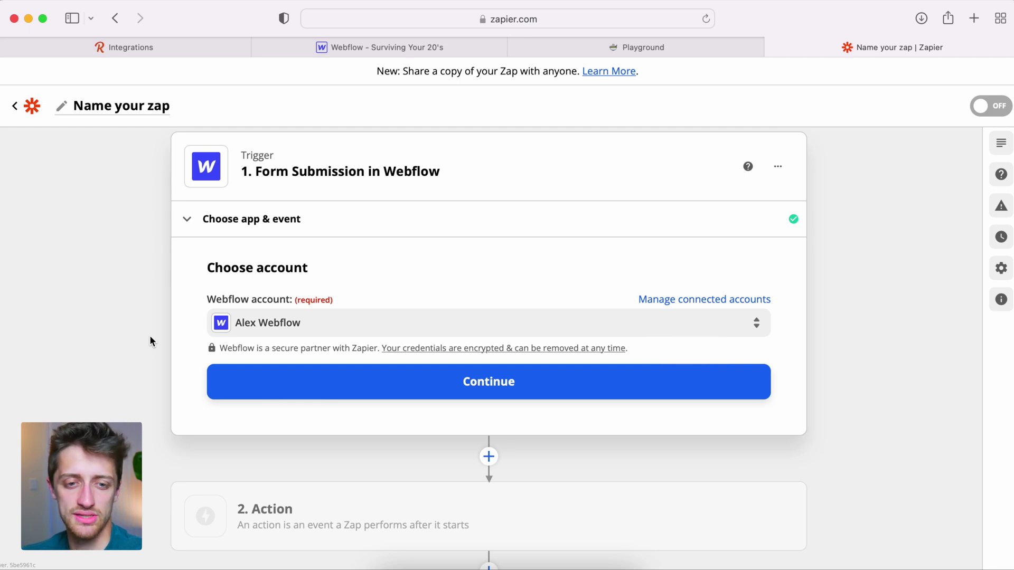
{"action": "scroll", "coordinate": [150, 342], "scroll_direction": "up", "scroll_amount": 1}
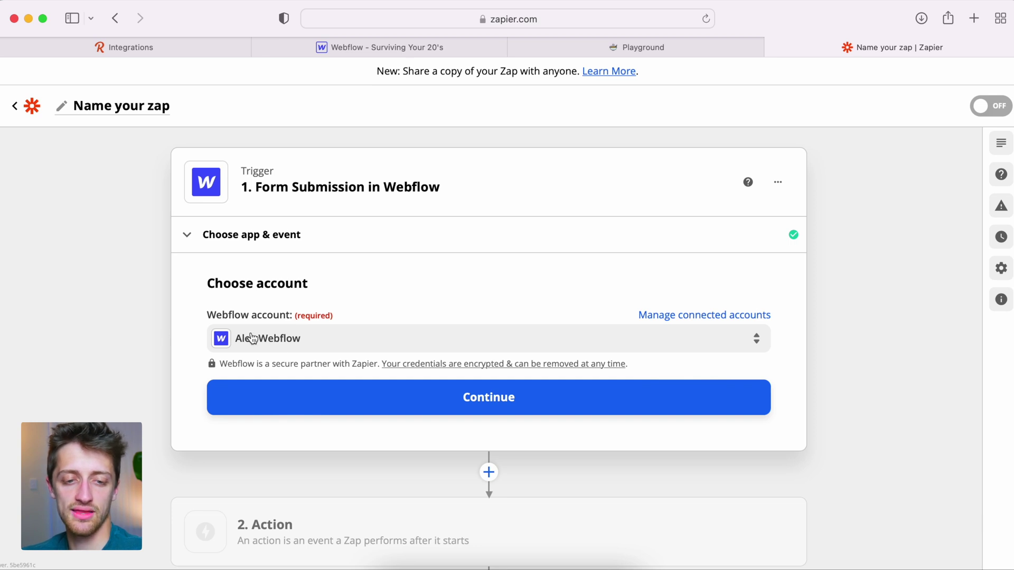
{"action": "left_click", "coordinate": [349, 398]}
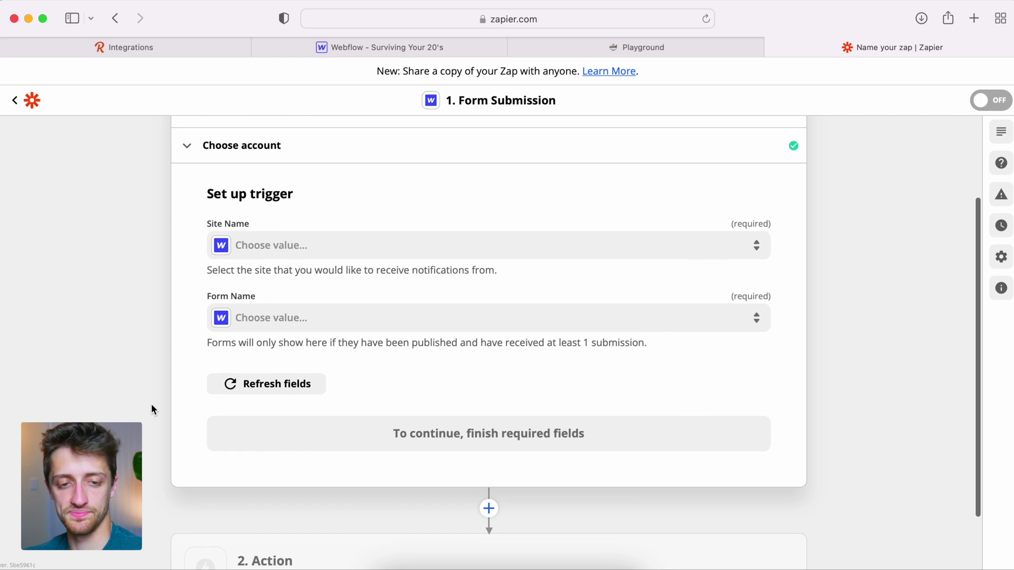
Step: Set the trigger's Site Name to Surviving Your 20's
{"action": "left_click", "coordinate": [300, 245]}
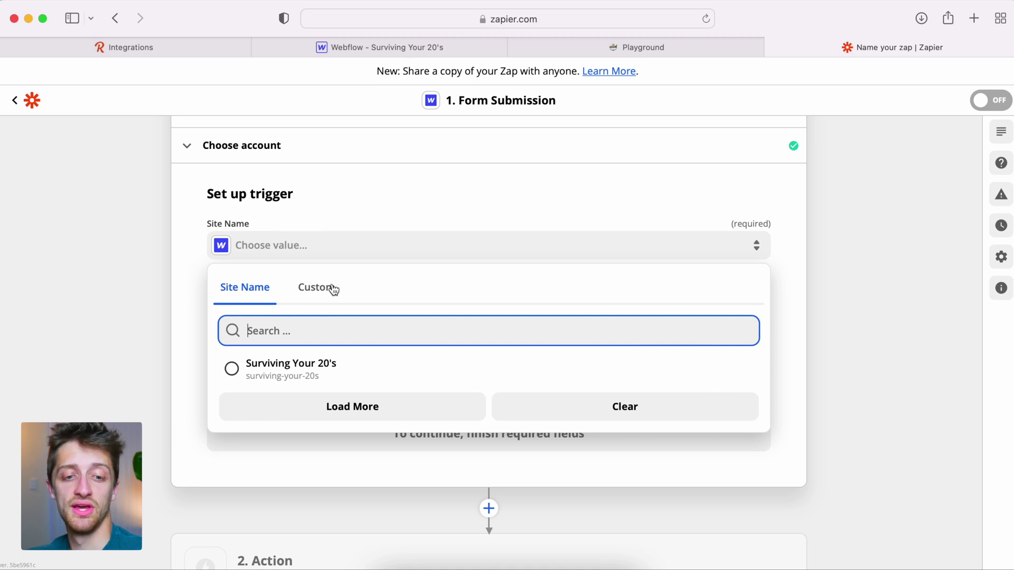
{"action": "left_click", "coordinate": [338, 376]}
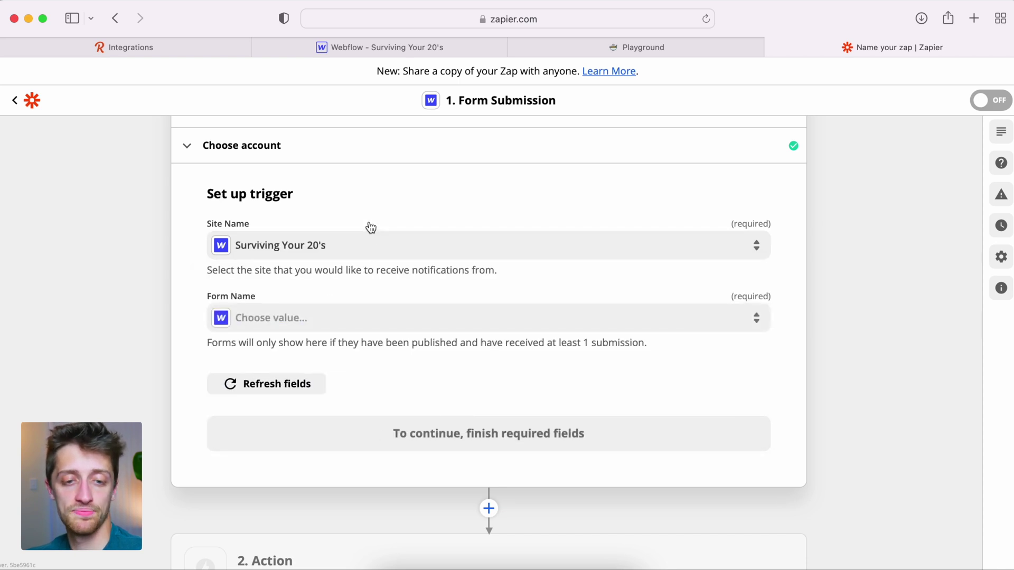
{"action": "scroll", "coordinate": [371, 227], "scroll_direction": "down", "scroll_amount": 2}
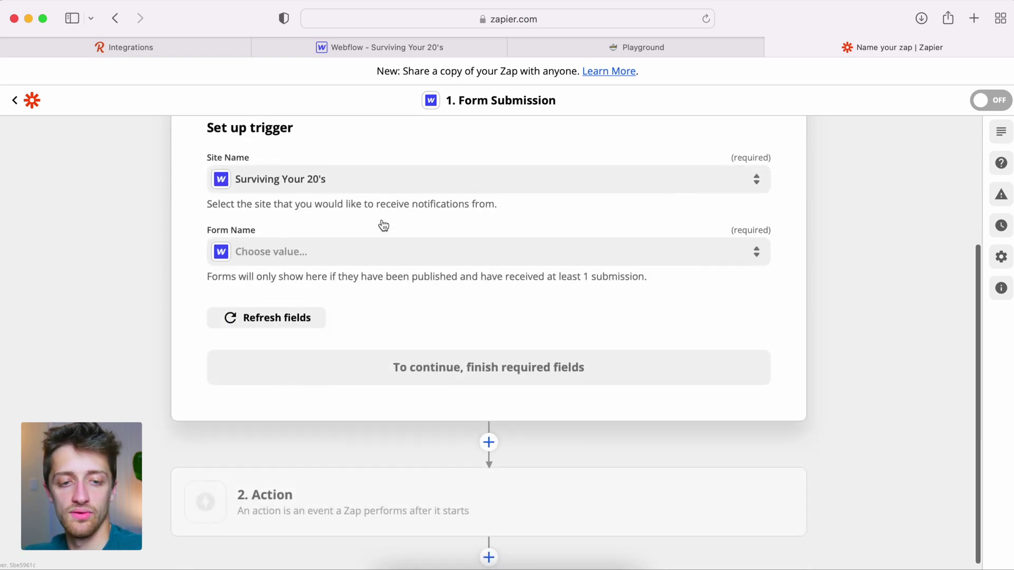
Step: Load more in the Form Name list to confirm only three forms exist, then go to Webflow
{"action": "left_click", "coordinate": [311, 262]}
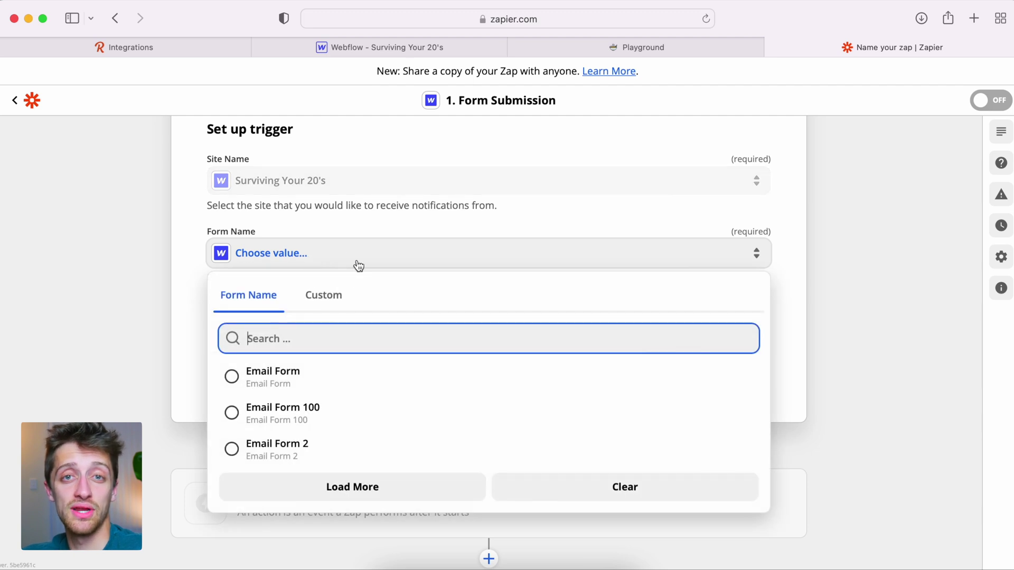
{"action": "scroll", "coordinate": [317, 393], "scroll_direction": "down", "scroll_amount": 1}
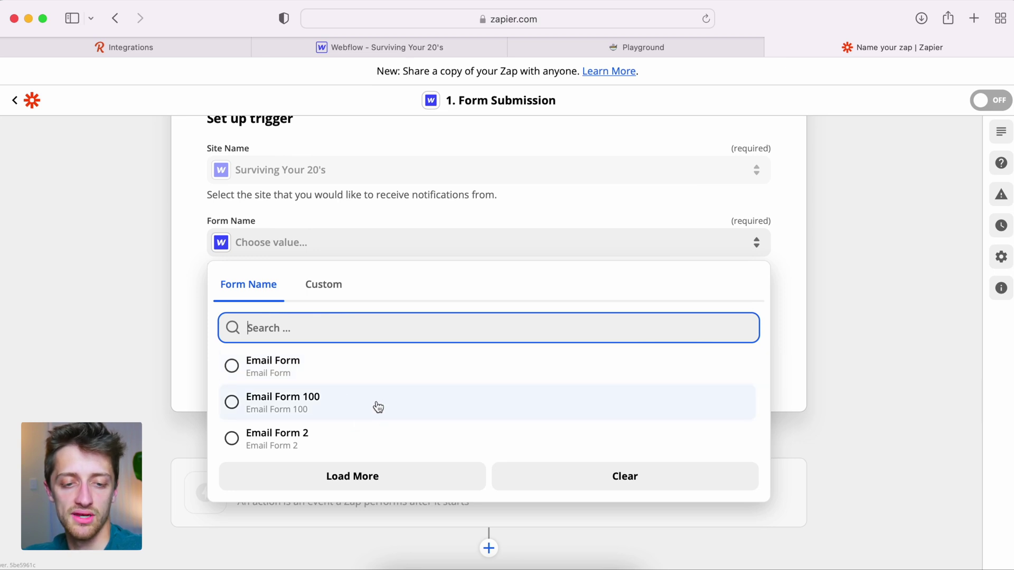
{"action": "left_click", "coordinate": [389, 475]}
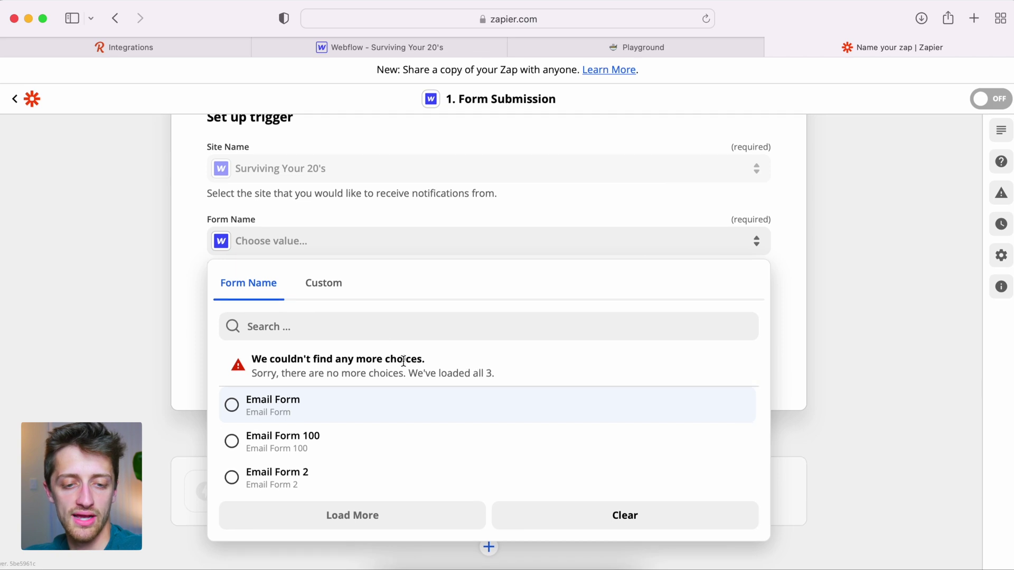
{"action": "left_click_drag", "start_coordinate": [252, 359], "coordinate": [492, 371]}
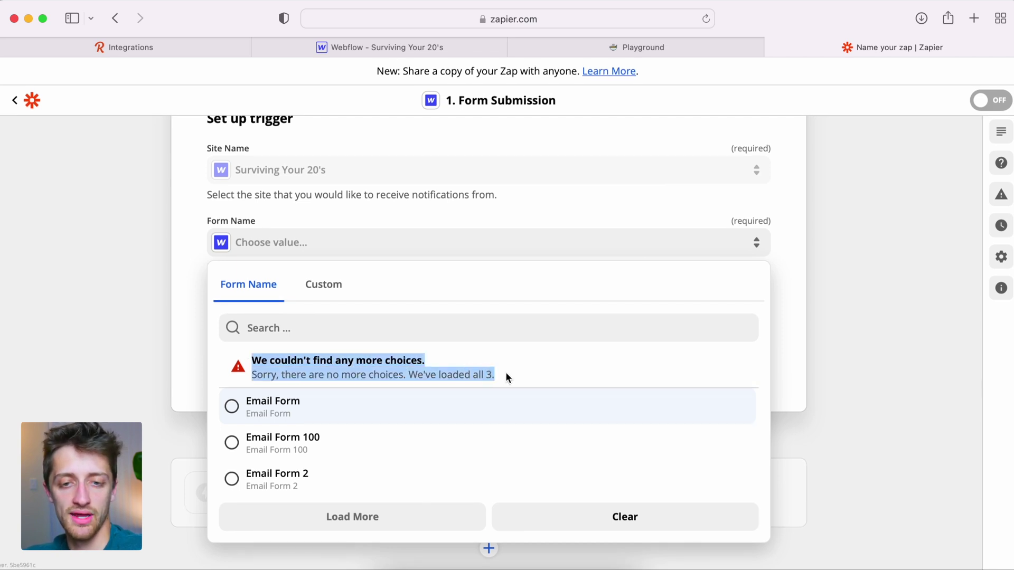
{"action": "left_click", "coordinate": [430, 47]}
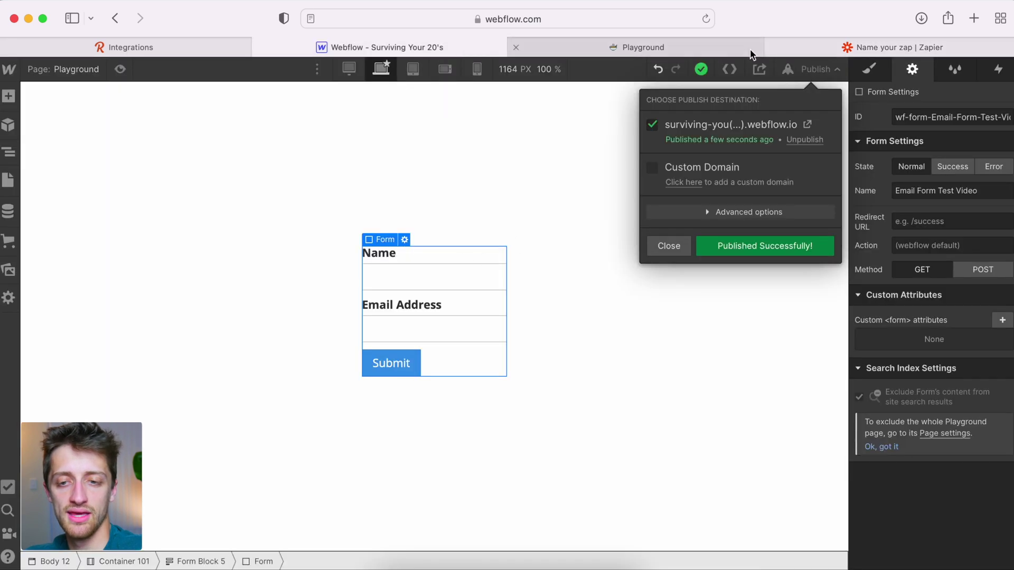
Step: Recheck Zapier's Form Name list and close it without choosing a form
{"action": "left_click", "coordinate": [845, 51]}
{"action": "left_click", "coordinate": [301, 242]}
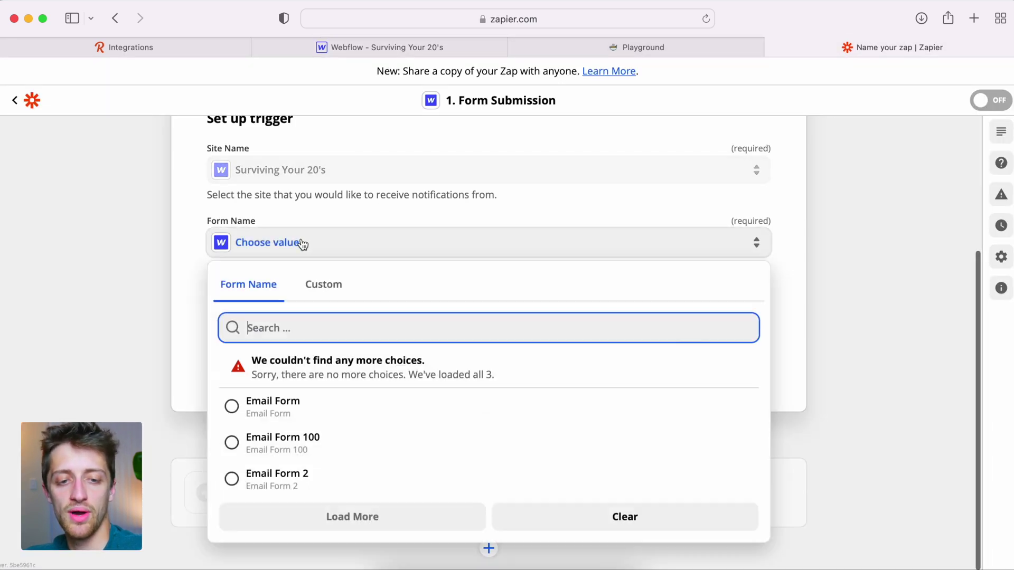
{"action": "left_click", "coordinate": [182, 239]}
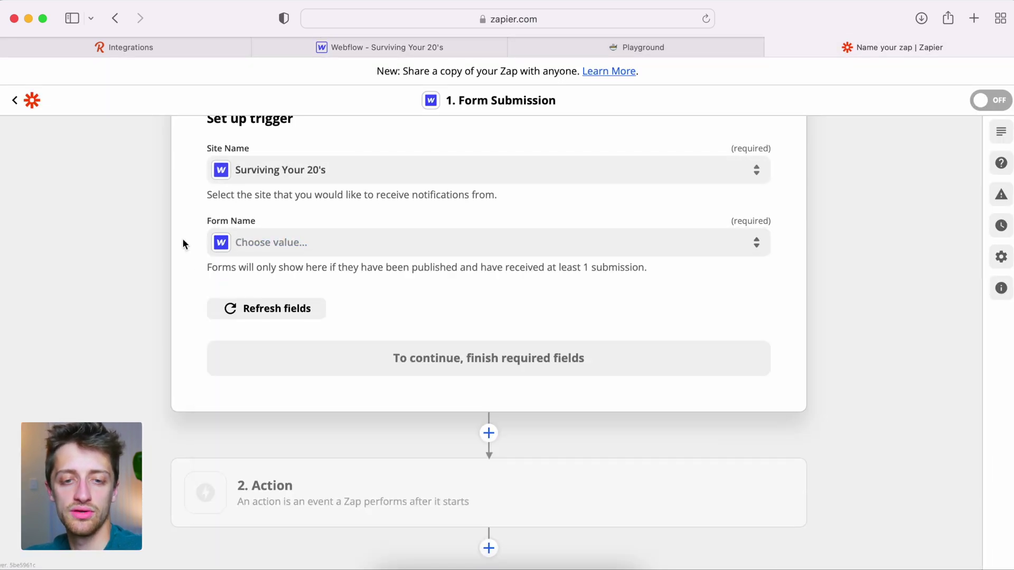
Step: Publish the site to the webflow.io domain and open the live site
{"action": "left_click", "coordinate": [414, 46]}
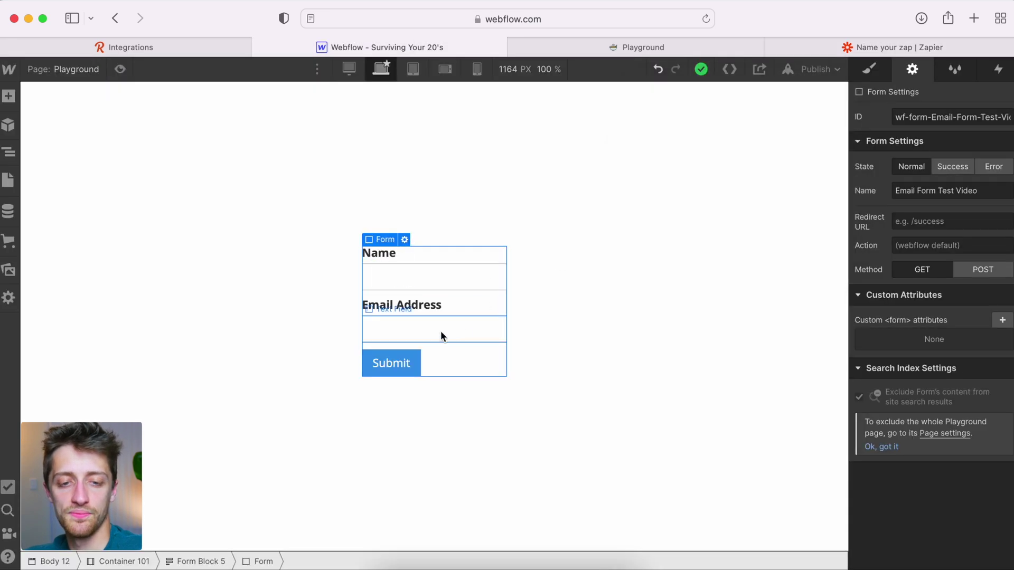
{"action": "left_click", "coordinate": [813, 69]}
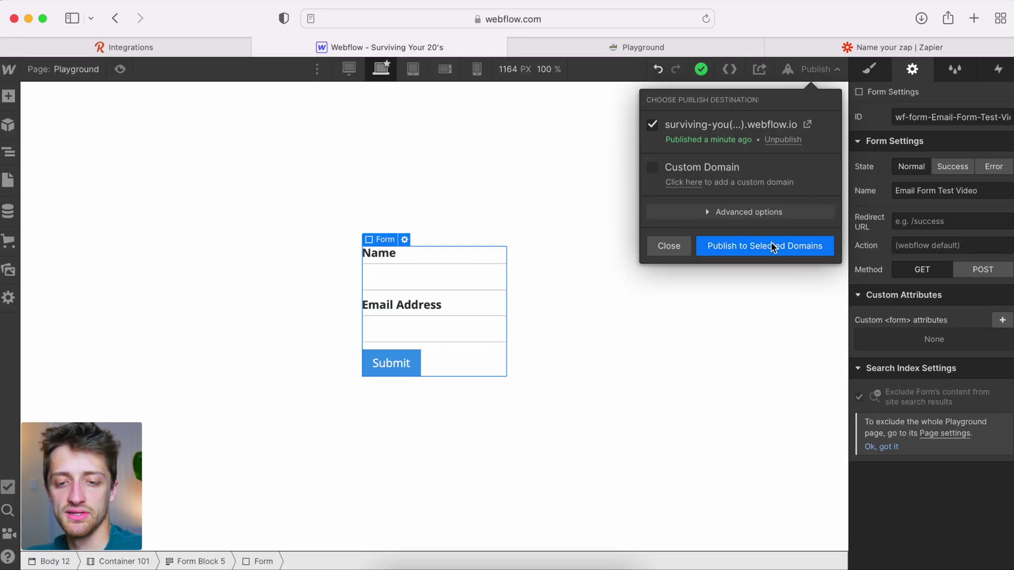
{"action": "left_click", "coordinate": [769, 246]}
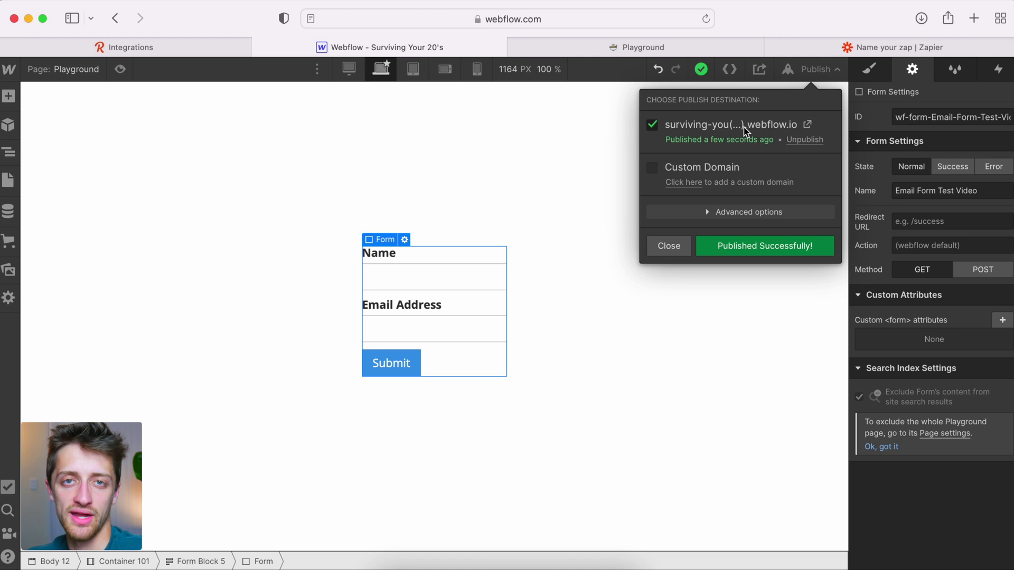
{"action": "left_click", "coordinate": [745, 127]}
{"action": "left_click", "coordinate": [426, 47]}
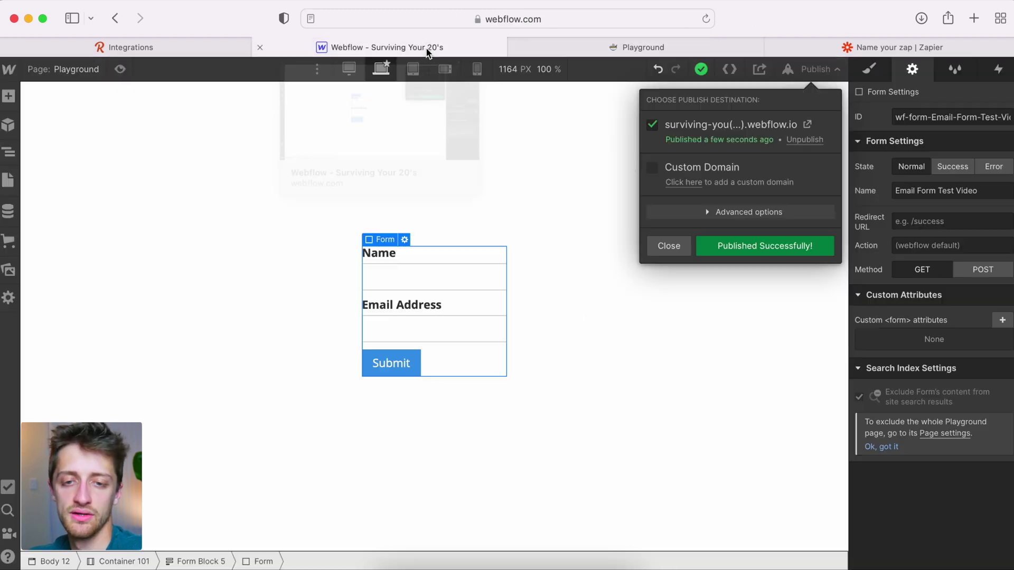
{"action": "left_click", "coordinate": [681, 45]}
Step: Submit a test name and email address on the live form, then reload the Zapier editor
{"action": "left_click", "coordinate": [706, 18]}
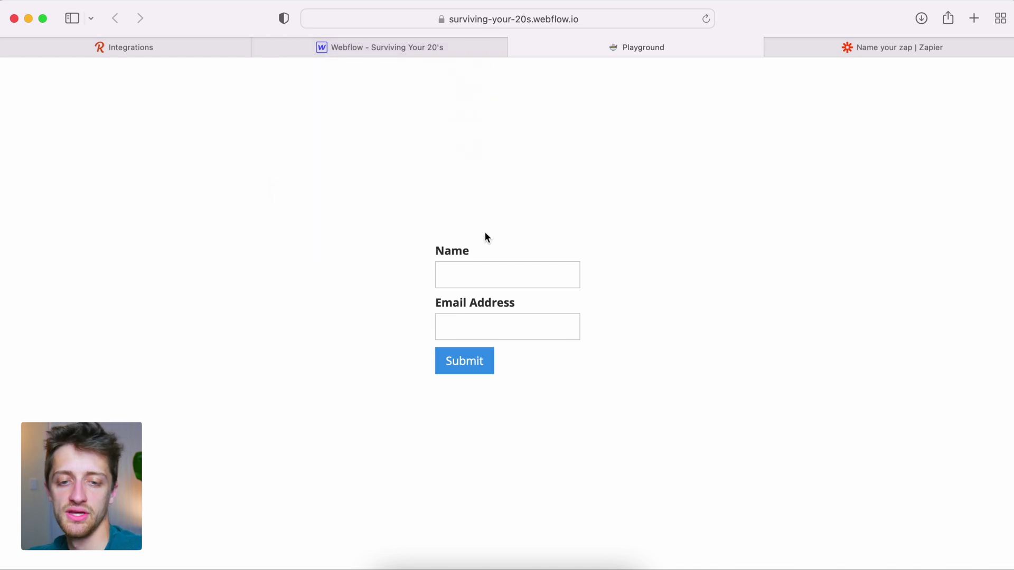
{"action": "left_click", "coordinate": [479, 270]}
{"action": "type", "text": "Alex"}
{"action": "key", "text": "Tab"}
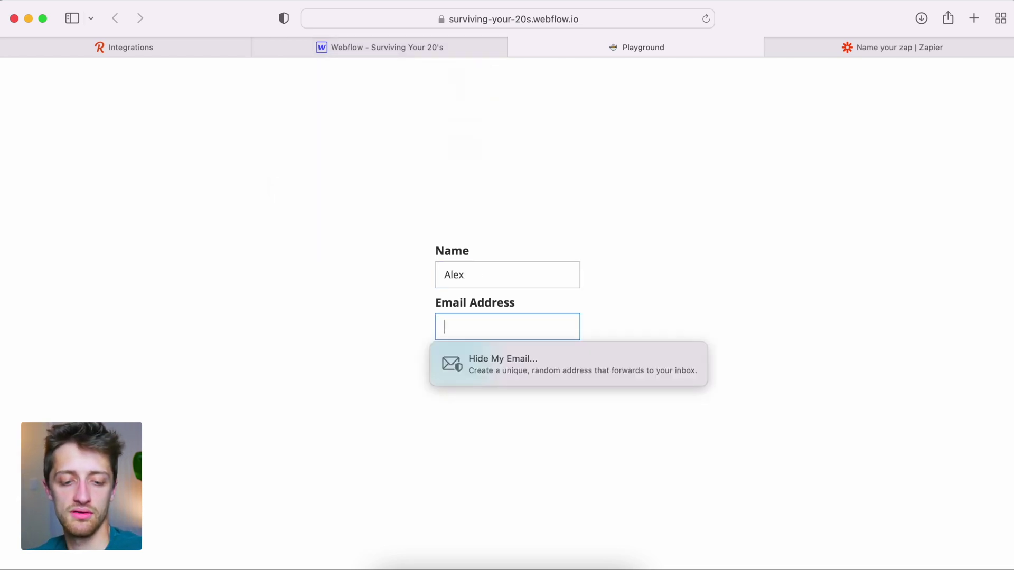
{"action": "left_click", "coordinate": [453, 361]}
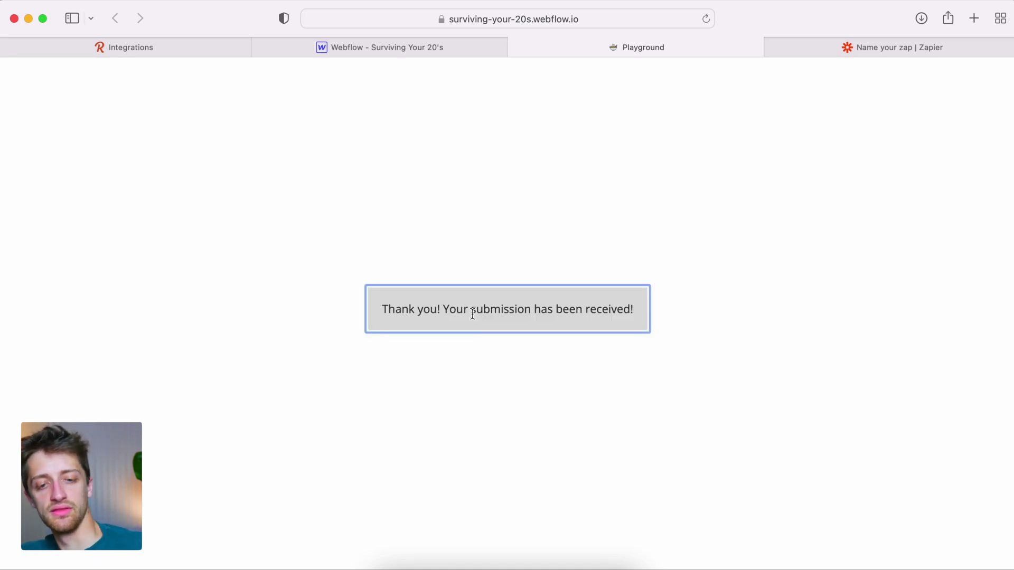
{"action": "left_click", "coordinate": [776, 47]}
{"action": "left_click", "coordinate": [704, 19]}
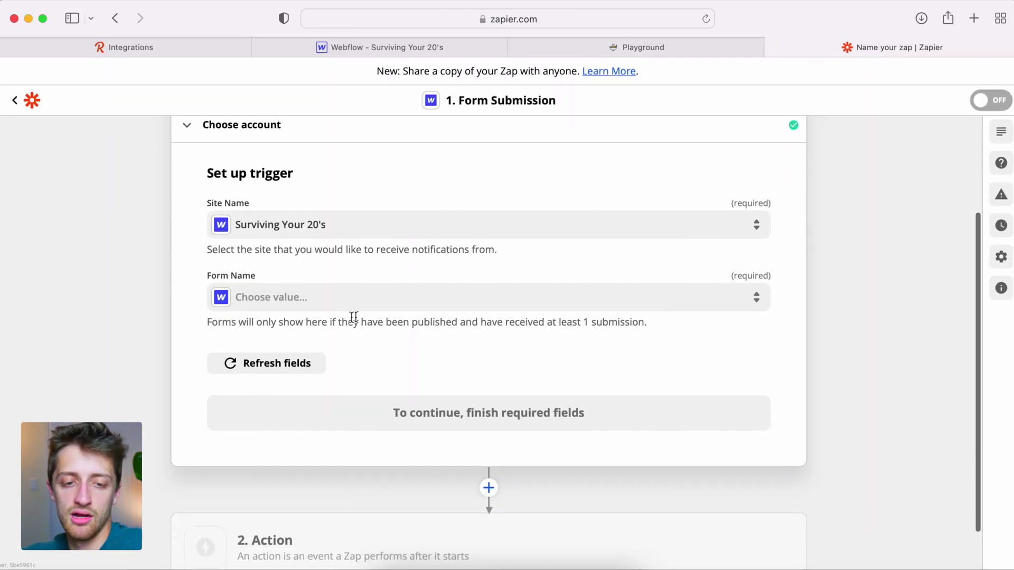
Step: Choose the Email Form Test Video form for the trigger and continue
{"action": "left_click", "coordinate": [292, 302]}
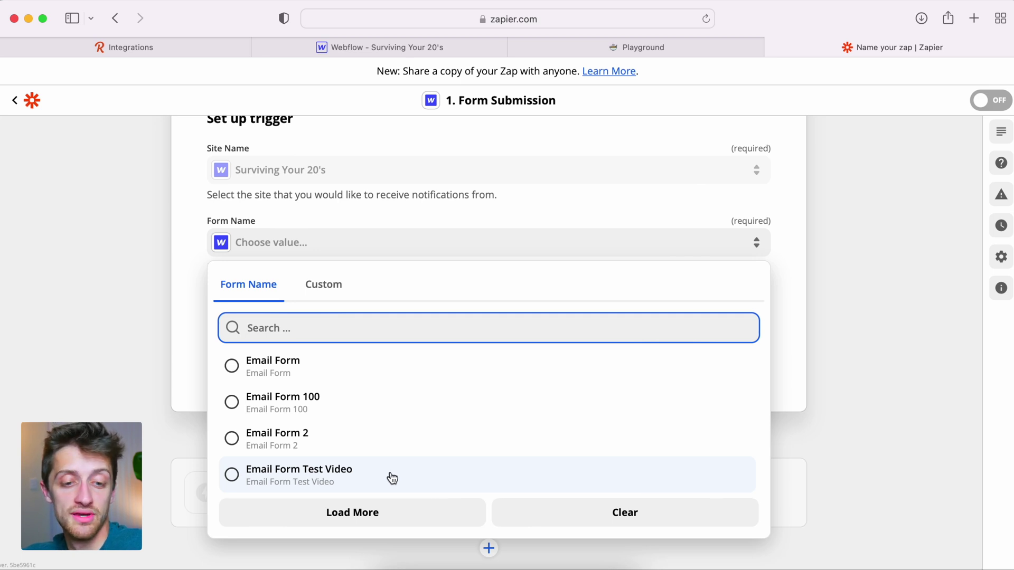
{"action": "left_click", "coordinate": [392, 478]}
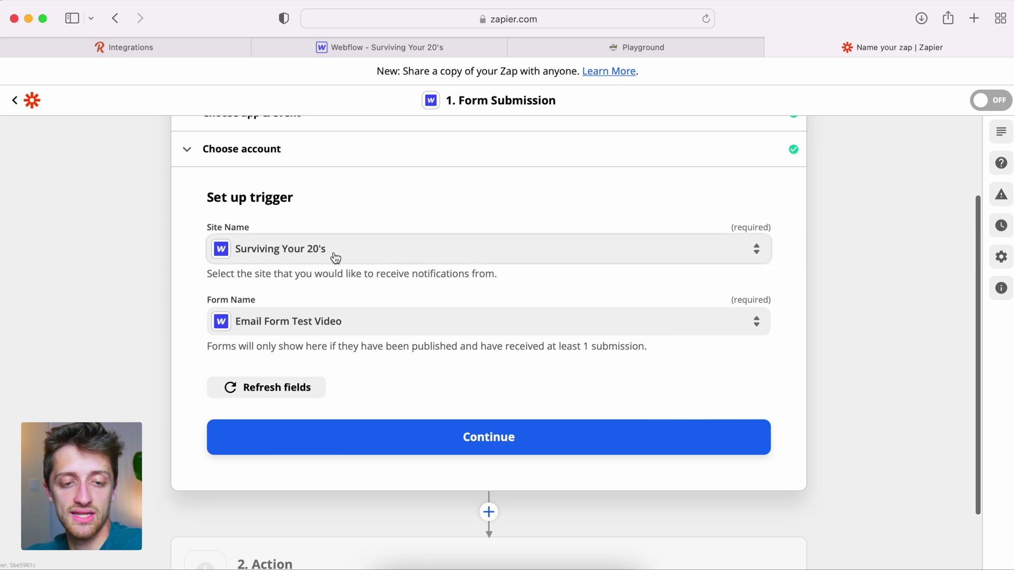
{"action": "left_click", "coordinate": [441, 443]}
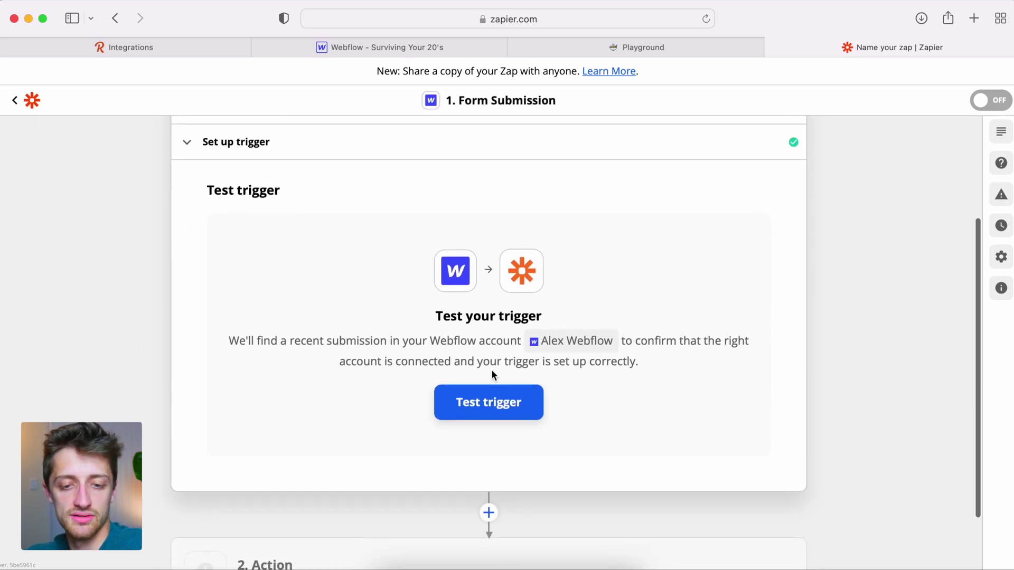
Step: Test the trigger, review the sample submission's name and email, and continue
{"action": "left_click", "coordinate": [499, 405]}
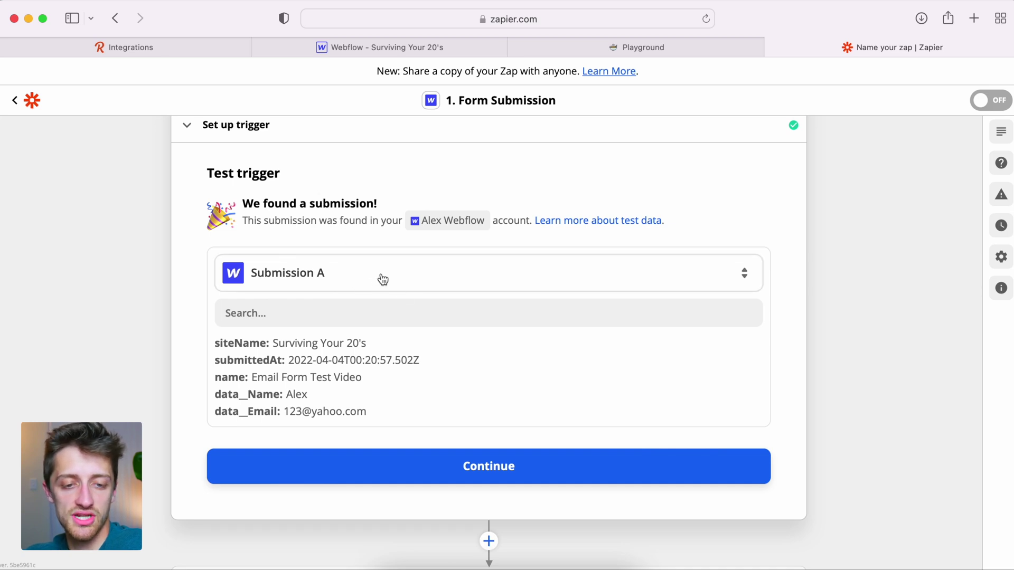
{"action": "scroll", "coordinate": [400, 337], "scroll_direction": "down", "scroll_amount": 2}
{"action": "left_click_drag", "start_coordinate": [310, 363], "coordinate": [285, 361]}
{"action": "left_click_drag", "start_coordinate": [366, 377], "coordinate": [285, 379]}
{"action": "left_click", "coordinate": [376, 375]}
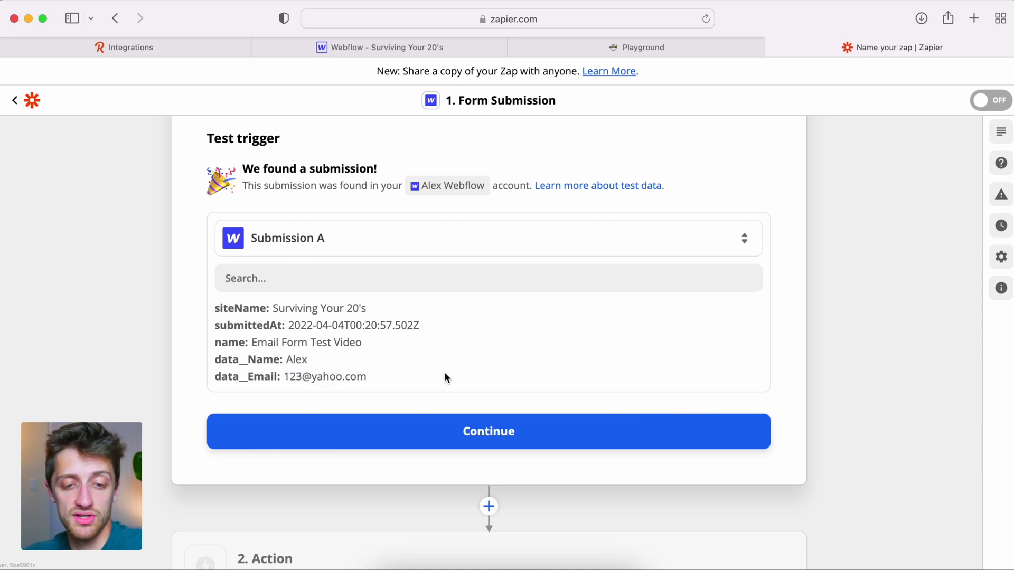
{"action": "left_click", "coordinate": [515, 431]}
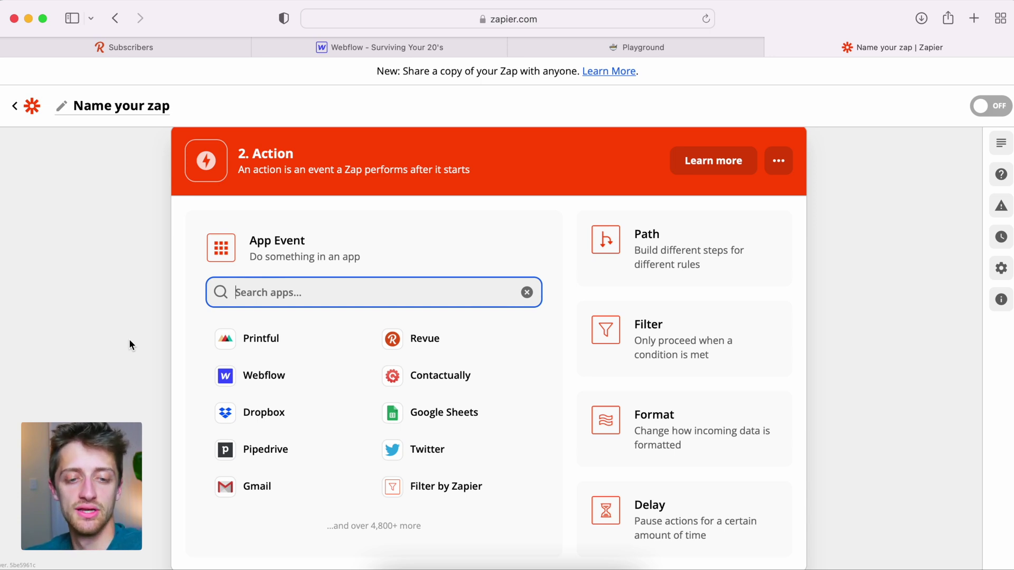
Step: Choose Revue as the action app with Add Subscriber as the event, then continue
{"action": "type", "text": "revue"}
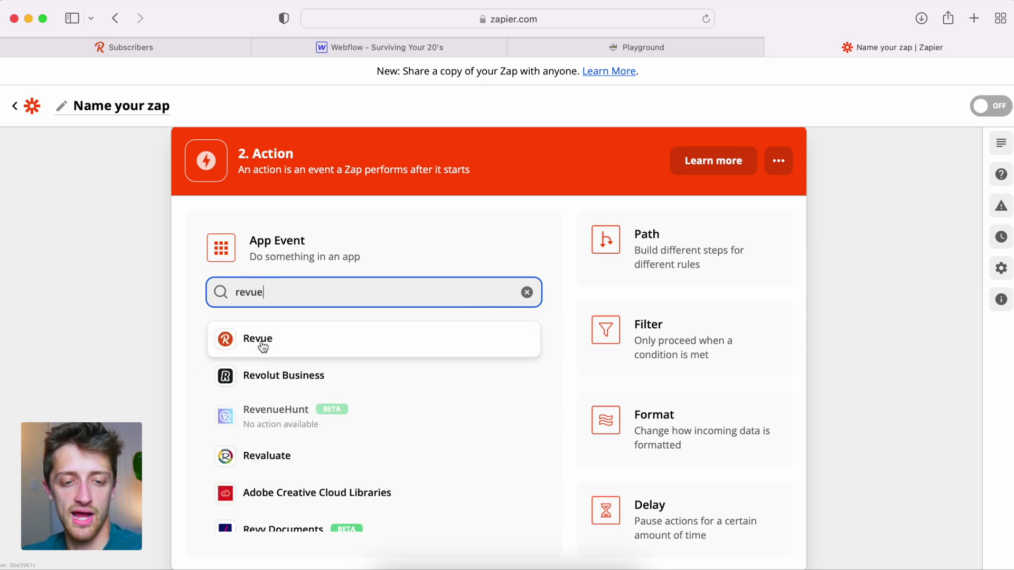
{"action": "left_click", "coordinate": [261, 343]}
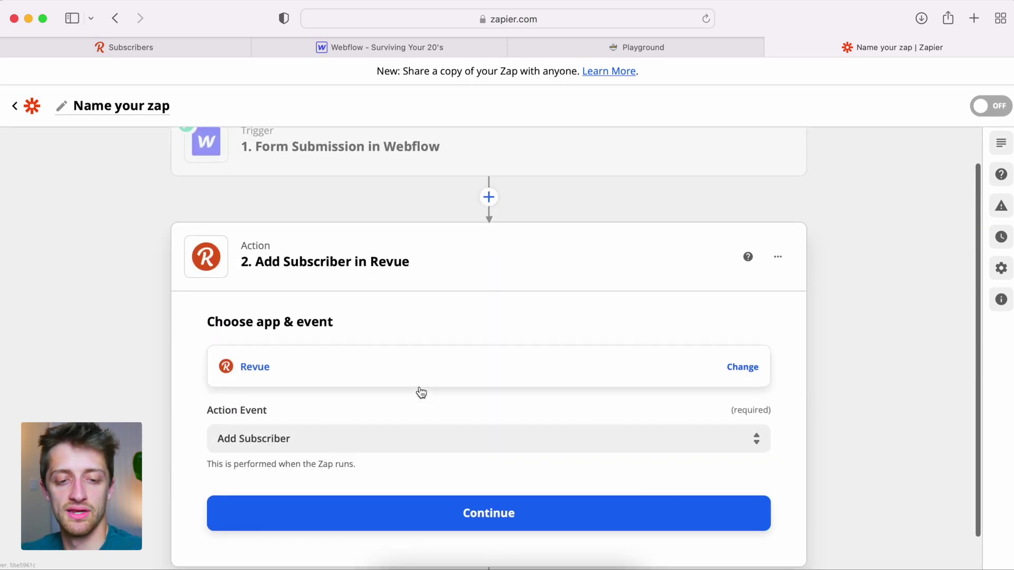
{"action": "left_click", "coordinate": [350, 436]}
{"action": "scroll", "coordinate": [314, 461], "scroll_direction": "down", "scroll_amount": 3}
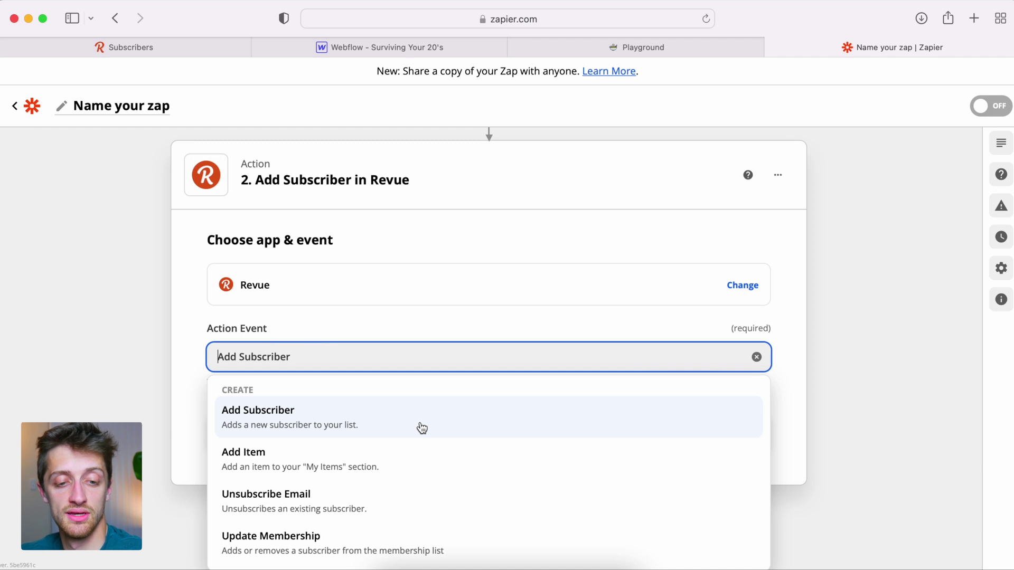
{"action": "left_click", "coordinate": [423, 428]}
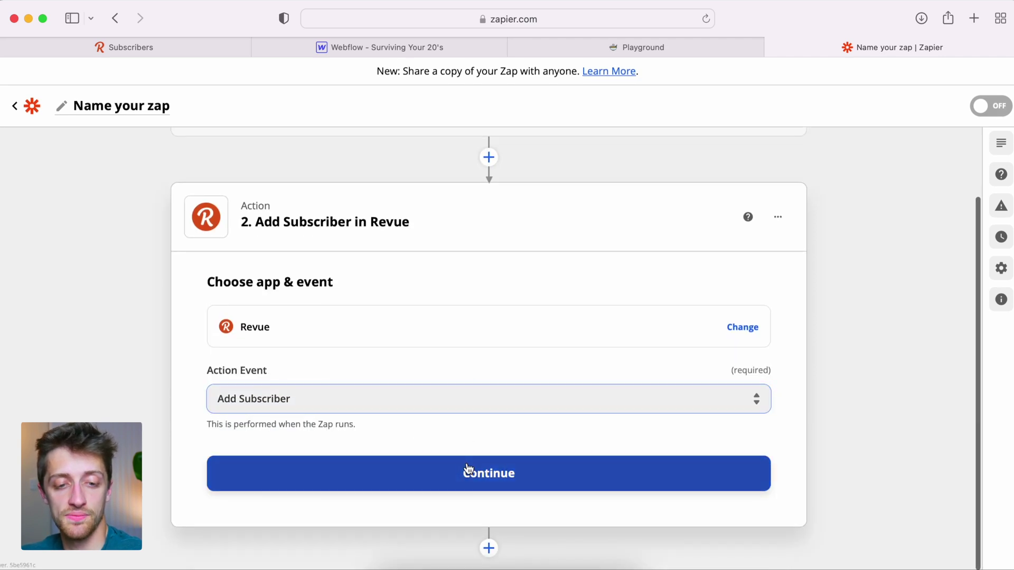
{"action": "left_click", "coordinate": [468, 469]}
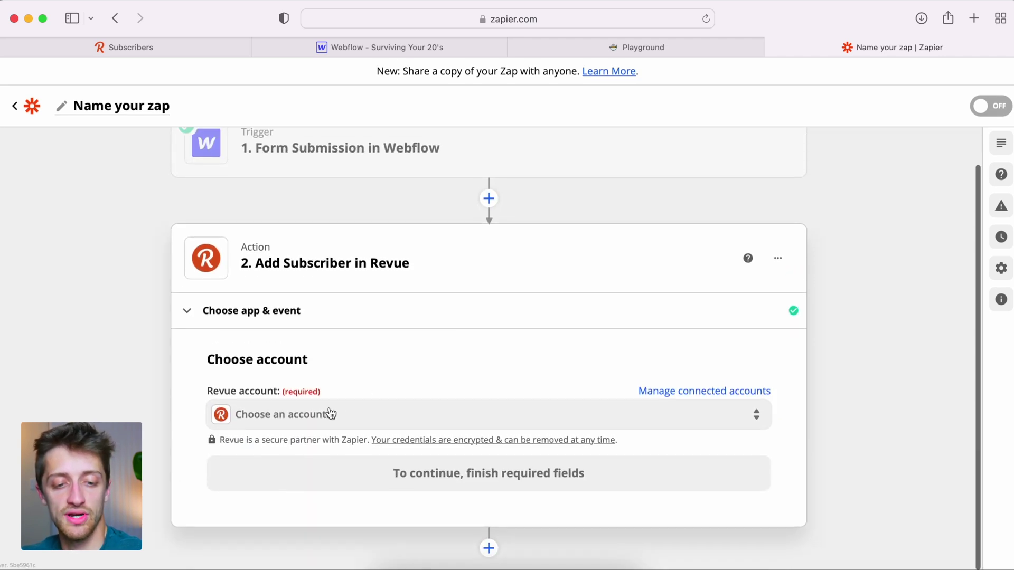
Step: Connect the Revue account to the zap's Revue action
{"action": "left_click", "coordinate": [328, 417]}
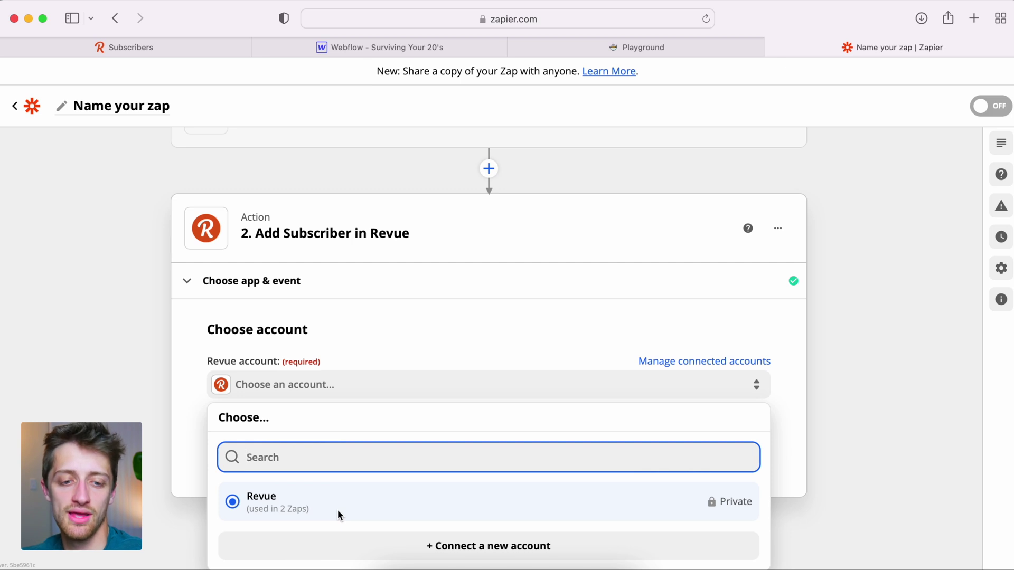
{"action": "left_click", "coordinate": [298, 507]}
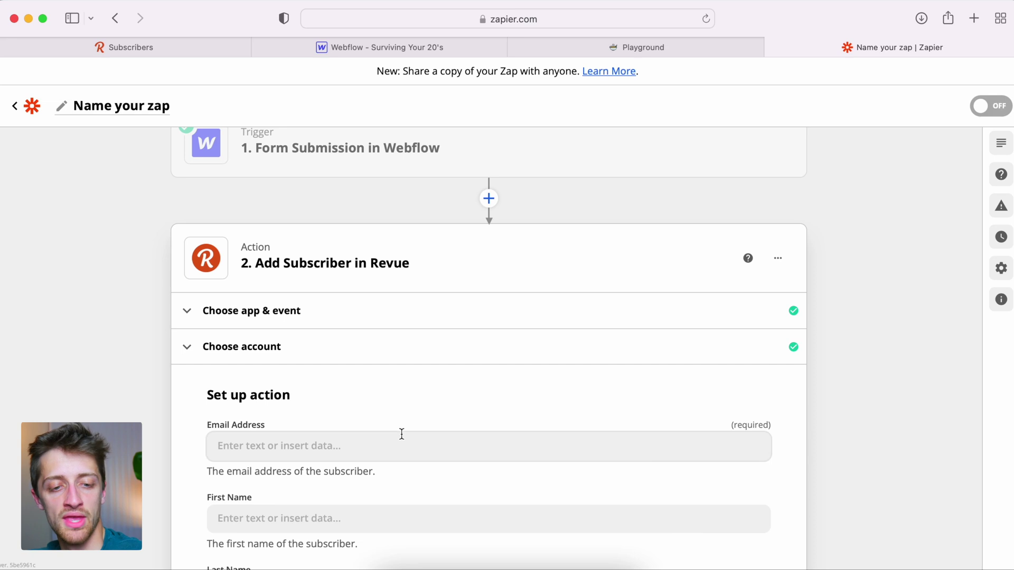
{"action": "scroll", "coordinate": [401, 433], "scroll_direction": "down", "scroll_amount": 3}
{"action": "scroll", "coordinate": [401, 433], "scroll_direction": "down", "scroll_amount": 2}
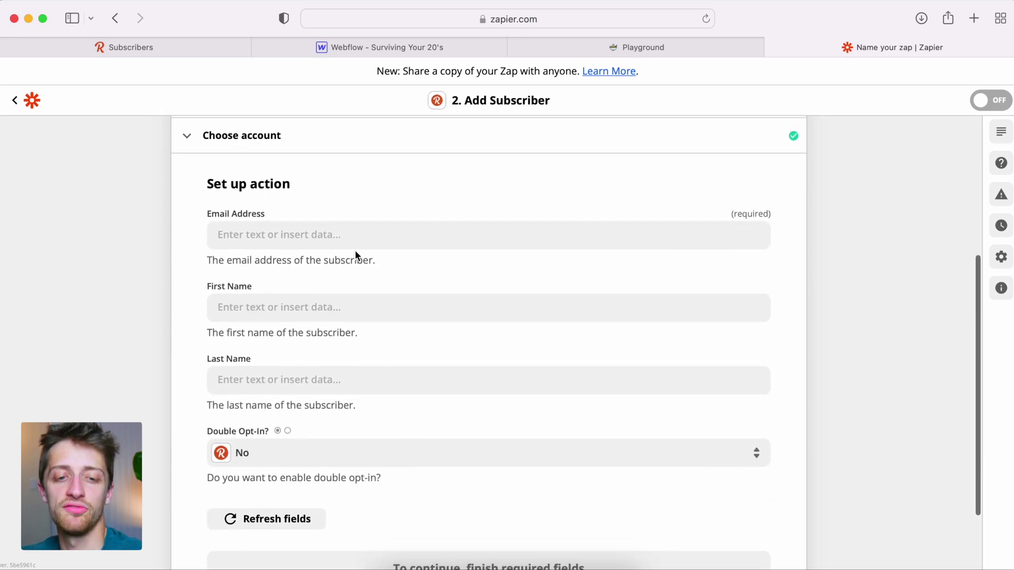
Step: Map Email Address to Webflow's 1. Data Email and First Name to 1. Data Name
{"action": "left_click", "coordinate": [315, 236]}
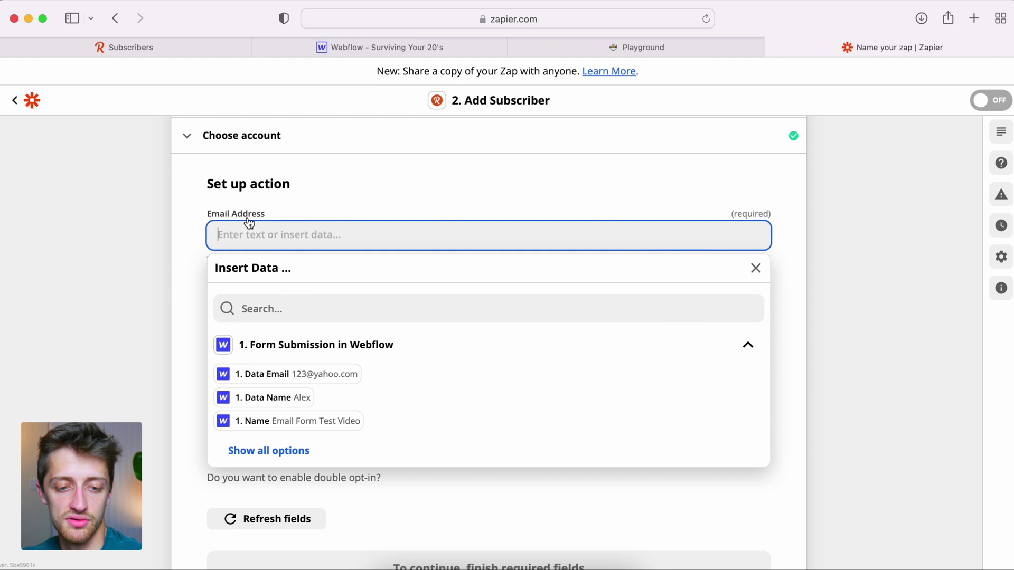
{"action": "left_click", "coordinate": [332, 375]}
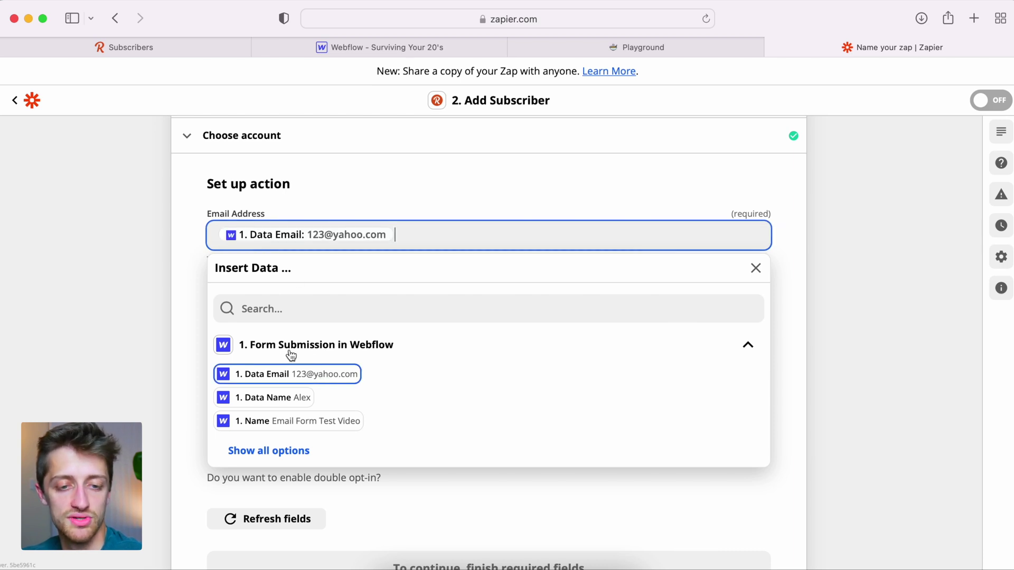
{"action": "left_click", "coordinate": [185, 259]}
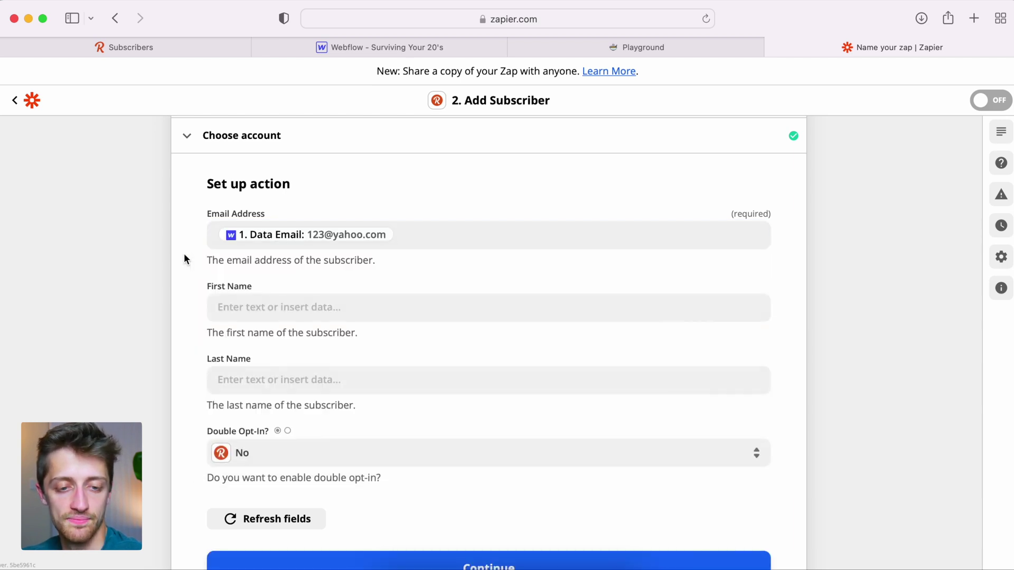
{"action": "left_click", "coordinate": [278, 307]}
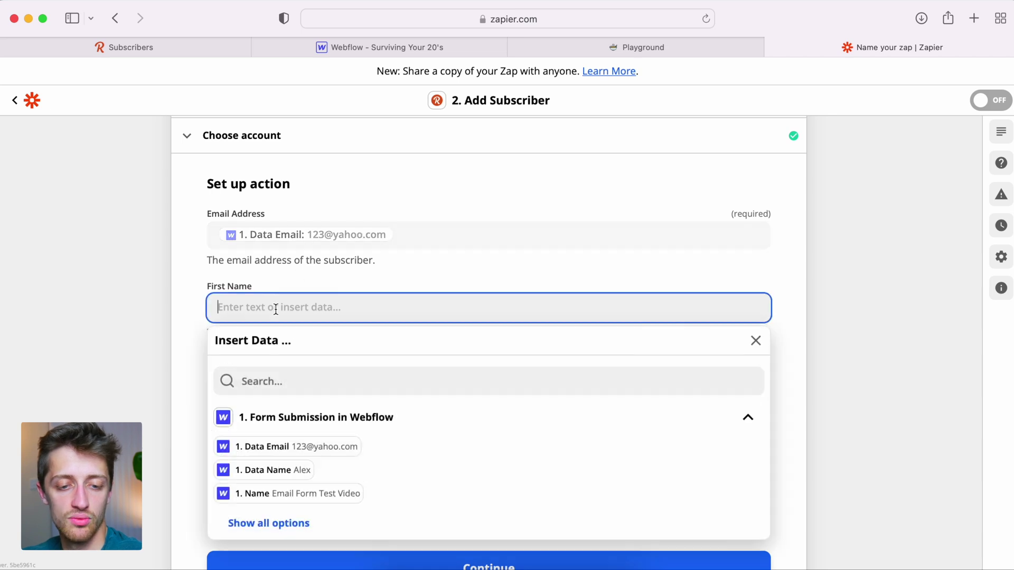
{"action": "left_click", "coordinate": [304, 470]}
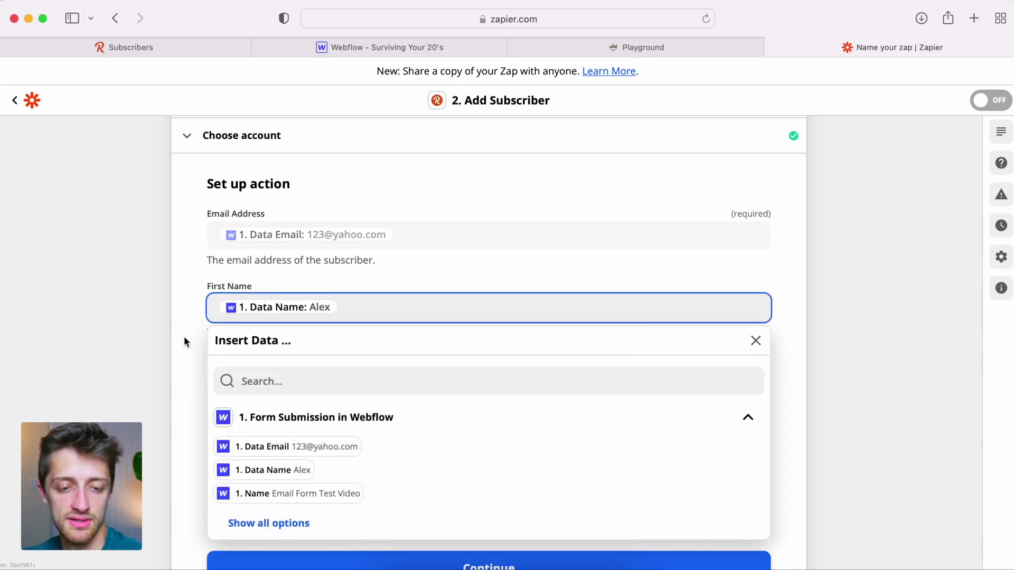
{"action": "left_click", "coordinate": [180, 338]}
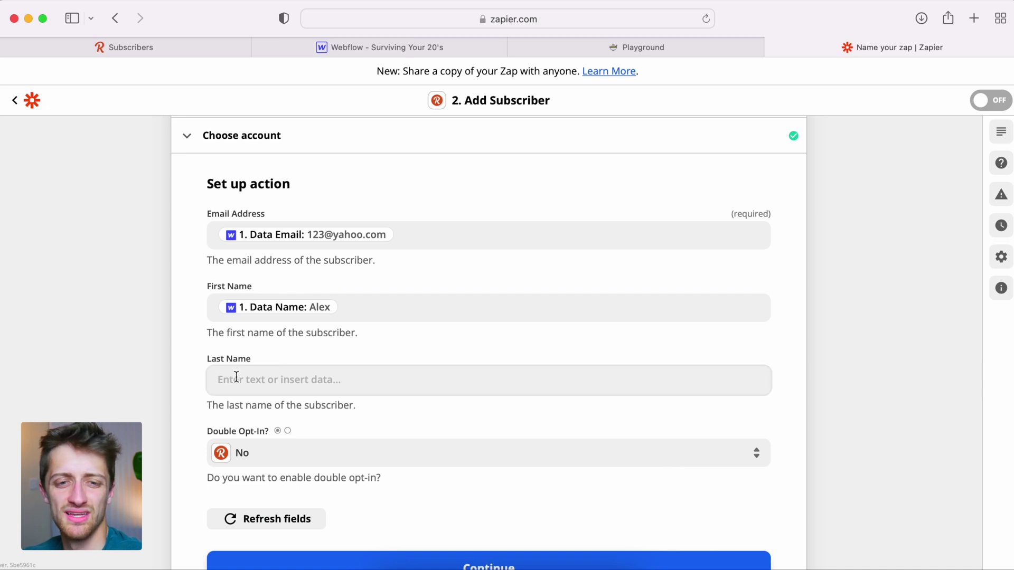
Step: Check the form fields in Webflow, then confirm the Revue action with Double Opt-In off
{"action": "left_click", "coordinate": [471, 44]}
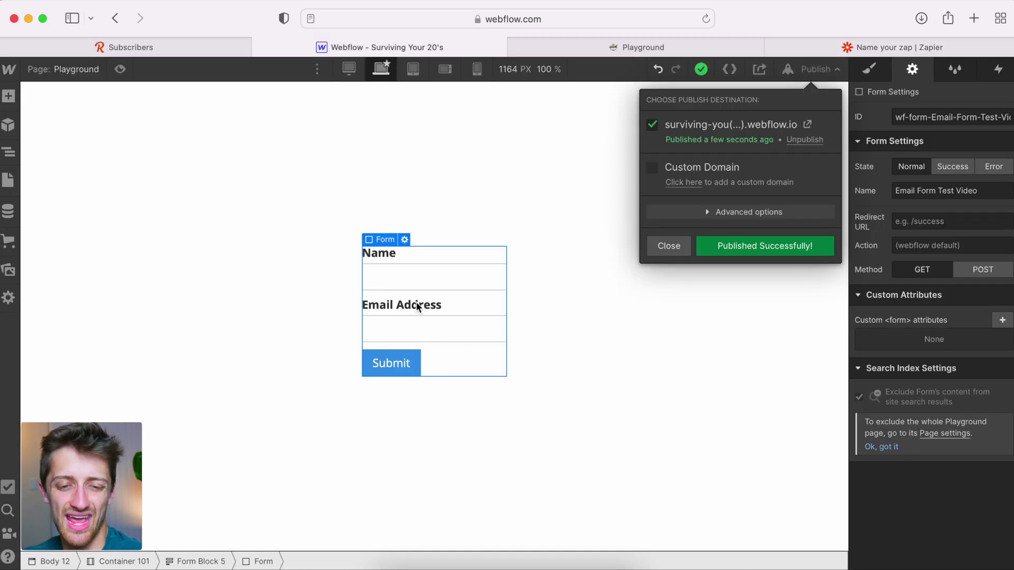
{"action": "left_click", "coordinate": [411, 275]}
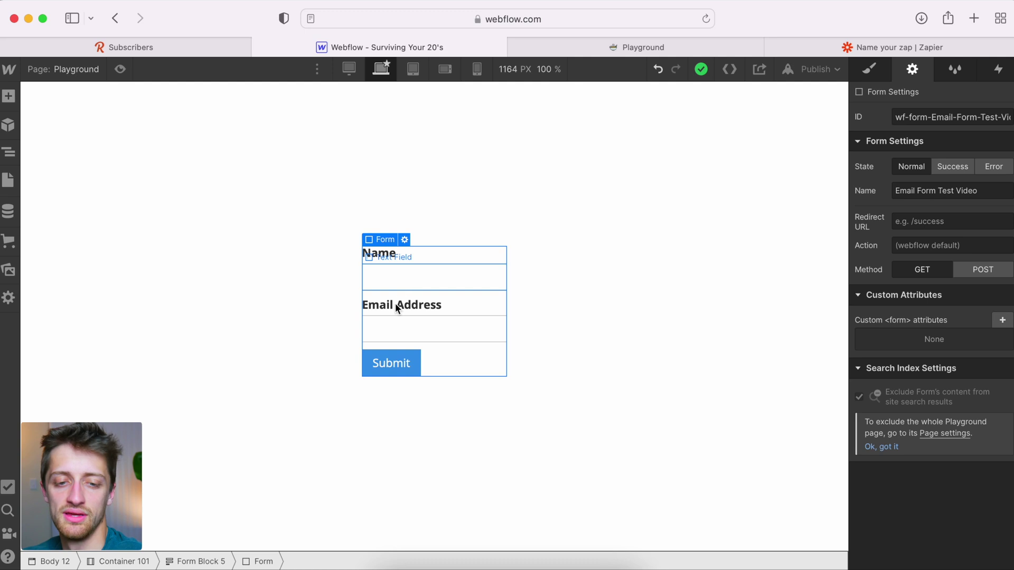
{"action": "left_click", "coordinate": [901, 47]}
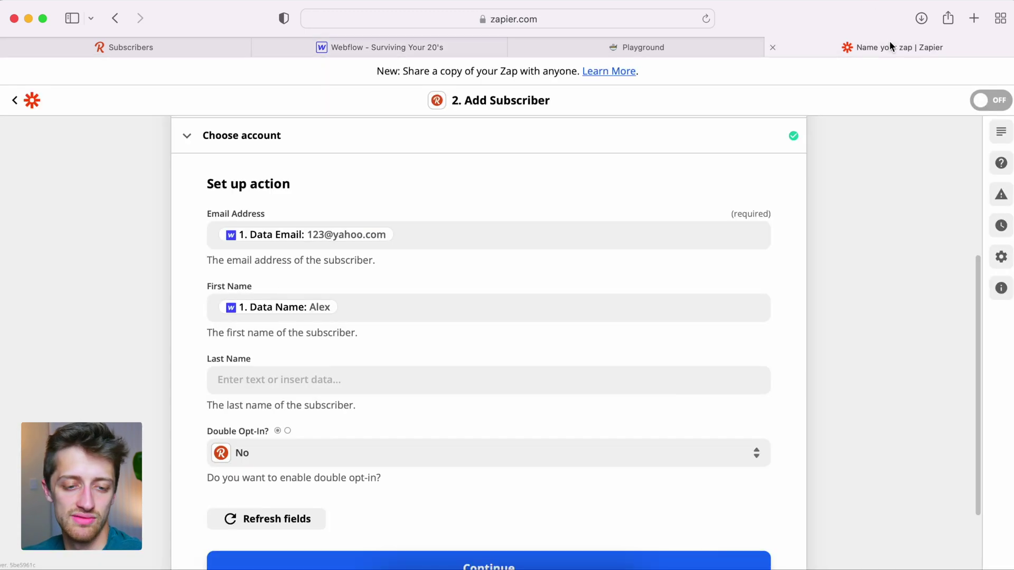
{"action": "scroll", "coordinate": [185, 442], "scroll_direction": "down", "scroll_amount": 3}
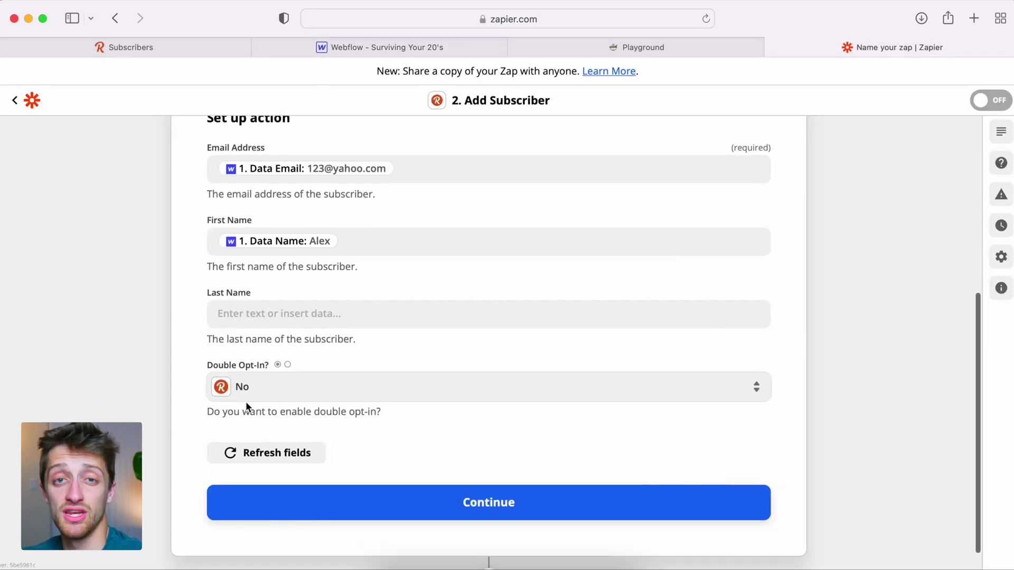
{"action": "scroll", "coordinate": [220, 432], "scroll_direction": "down", "scroll_amount": 1}
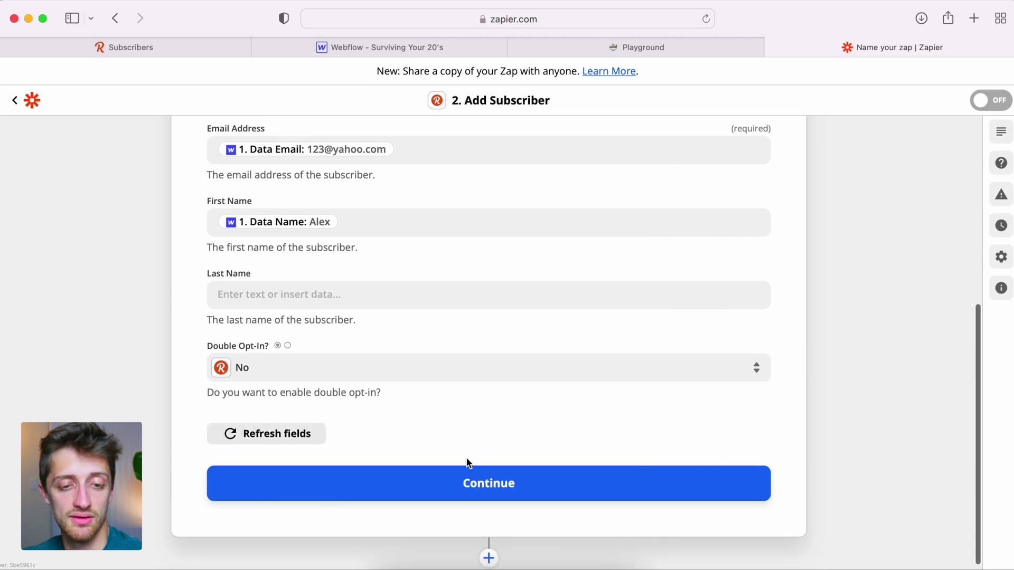
{"action": "scroll", "coordinate": [487, 478], "scroll_direction": "up", "scroll_amount": 3}
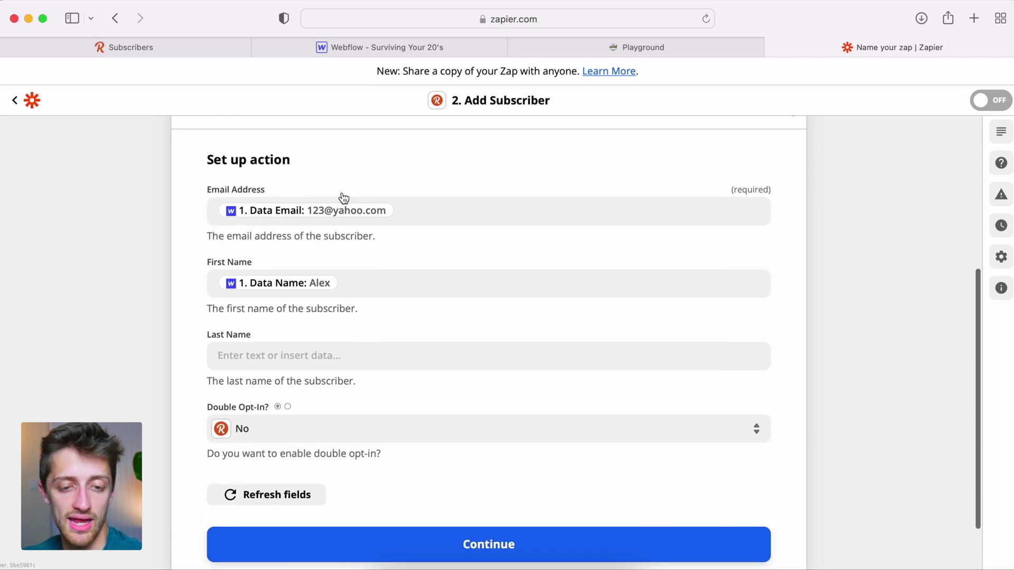
{"action": "scroll", "coordinate": [457, 512], "scroll_direction": "down", "scroll_amount": 1}
{"action": "left_click", "coordinate": [505, 518]}
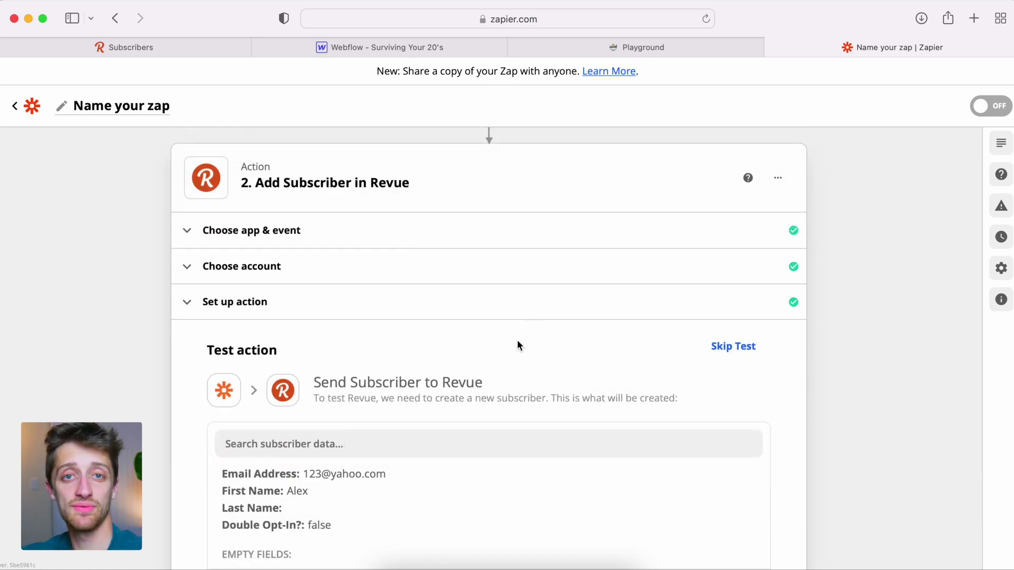
Step: Send a test subscriber to Revue, switch the zap on, and start renaming it
{"action": "scroll", "coordinate": [517, 340], "scroll_direction": "down", "scroll_amount": 6}
{"action": "scroll", "coordinate": [517, 345], "scroll_direction": "down", "scroll_amount": 1}
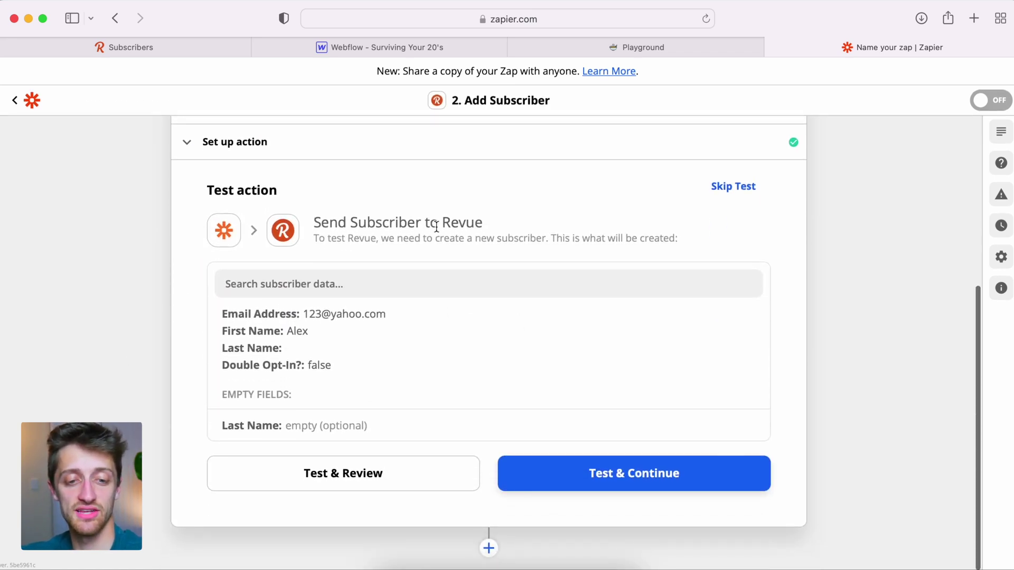
{"action": "left_click", "coordinate": [571, 470]}
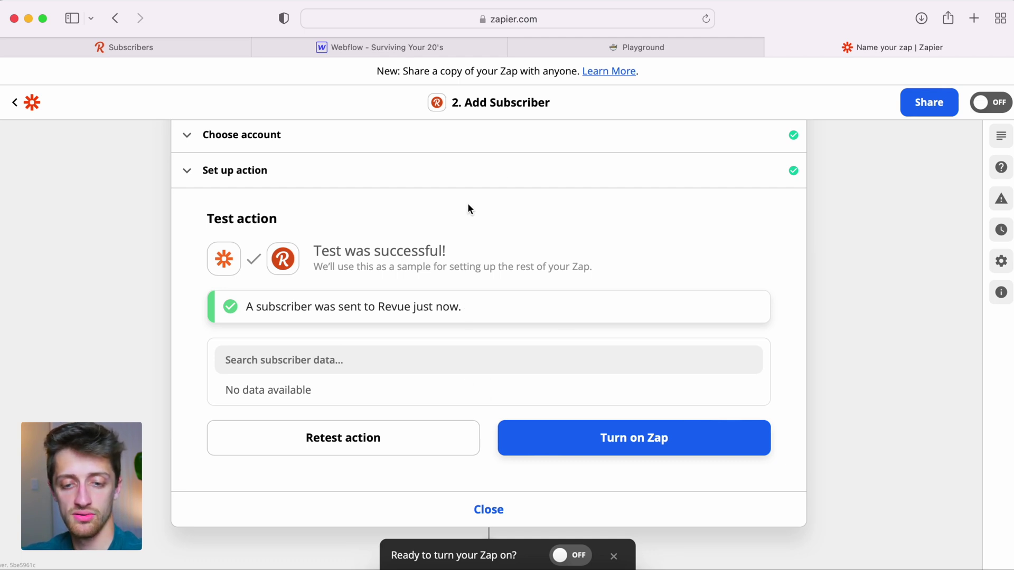
{"action": "left_click", "coordinate": [699, 446]}
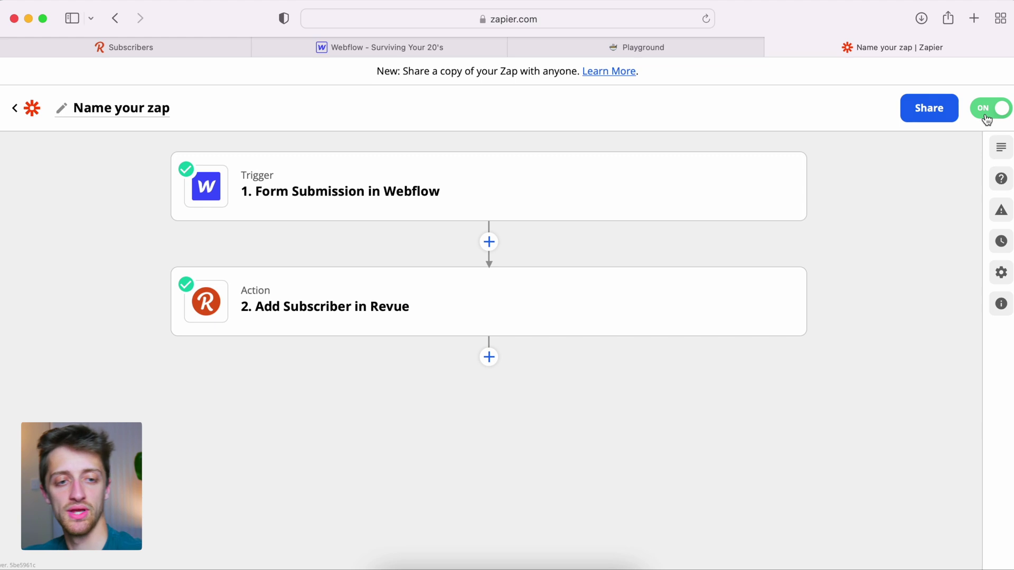
{"action": "left_click", "coordinate": [126, 108]}
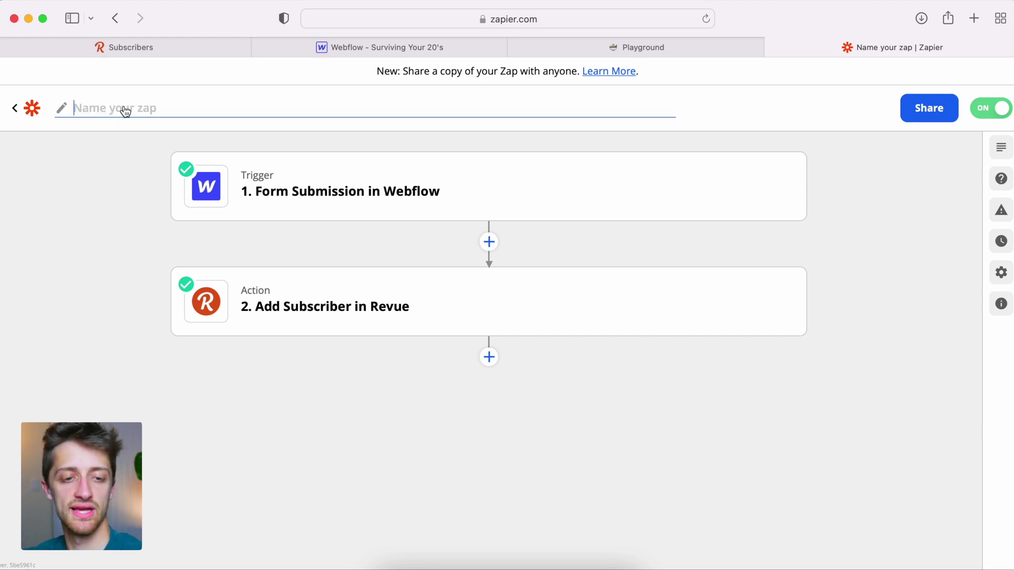
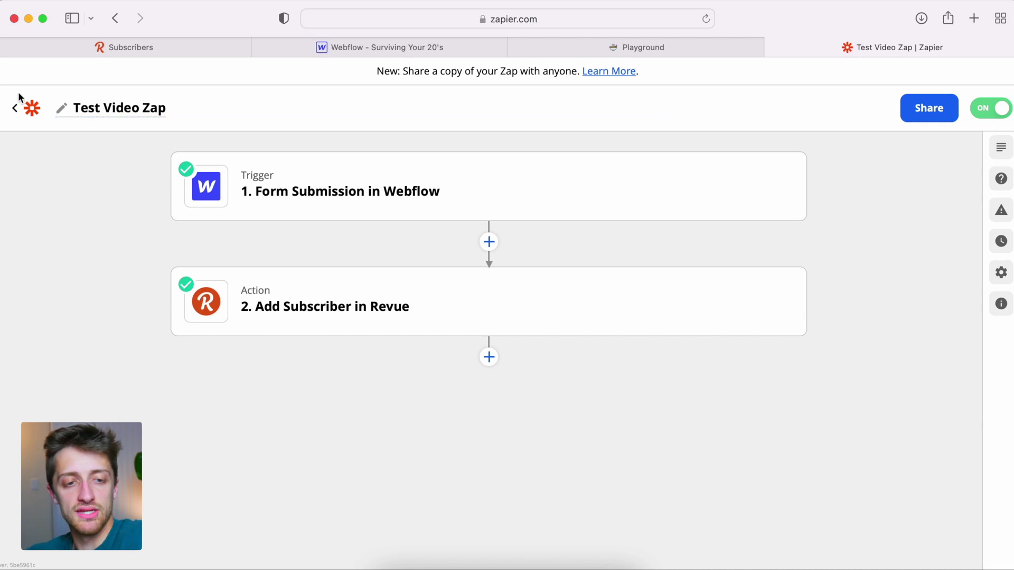
Step: Leave the zap editor, check the Revue subscriber list, then switch to the published Webflow site
{"action": "left_click", "coordinate": [15, 108]}
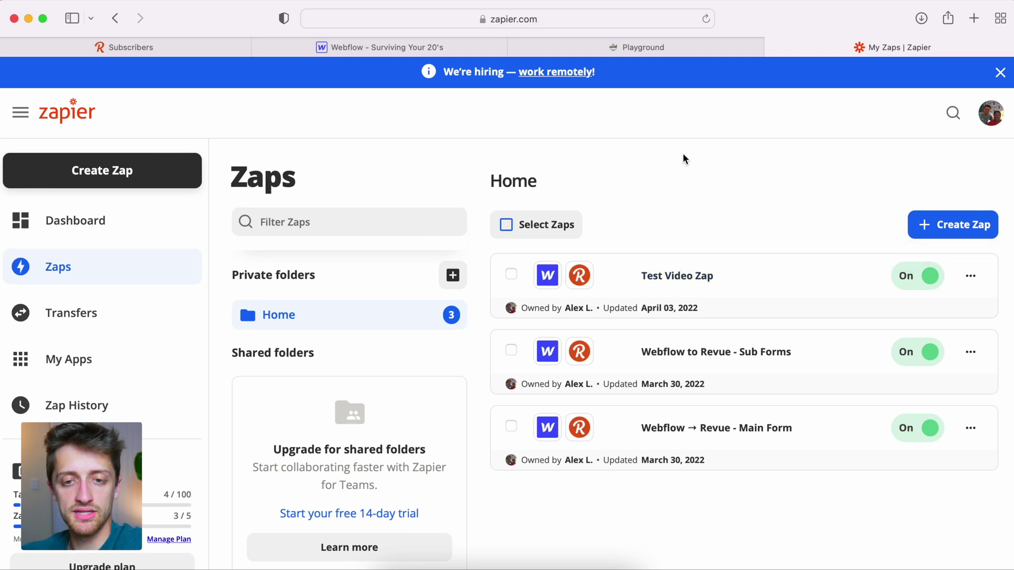
{"action": "left_click", "coordinate": [181, 42]}
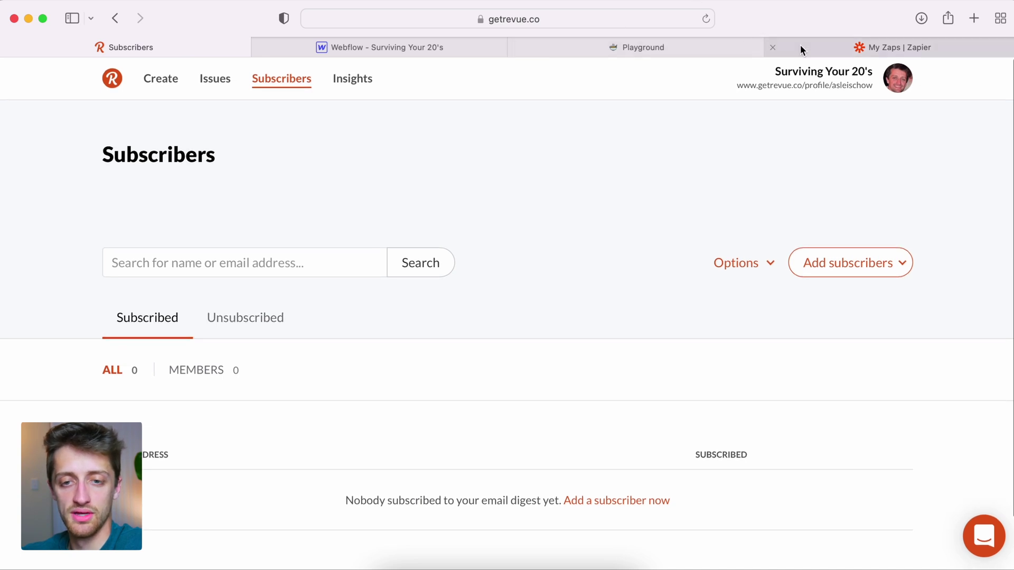
{"action": "left_click", "coordinate": [707, 43]}
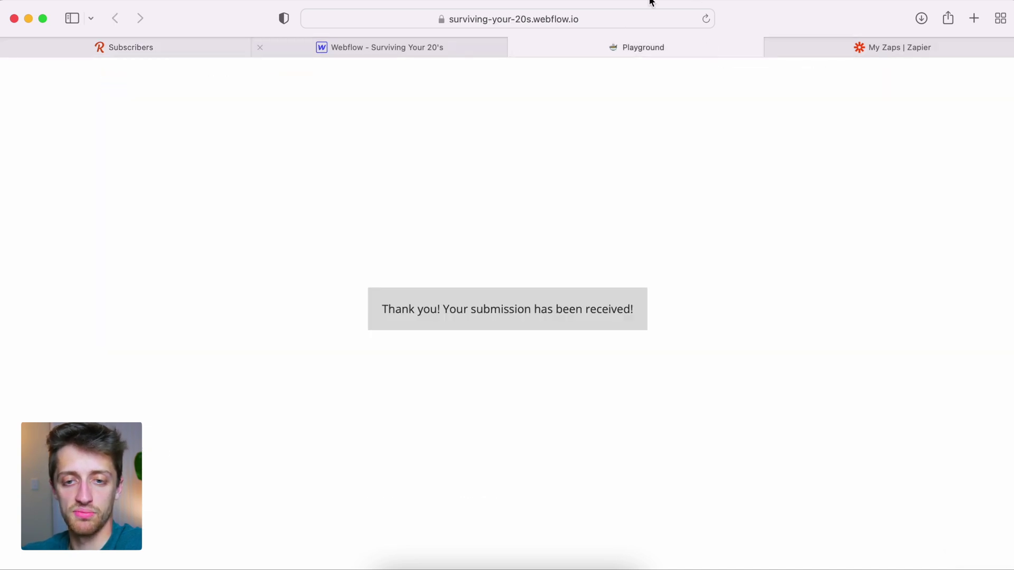
Step: Submit the site's signup form with a test name and e-mail, then view Revue's subscriber list
{"action": "left_click", "coordinate": [705, 19]}
{"action": "left_click", "coordinate": [524, 276]}
{"action": "type", "text": "Luke"}
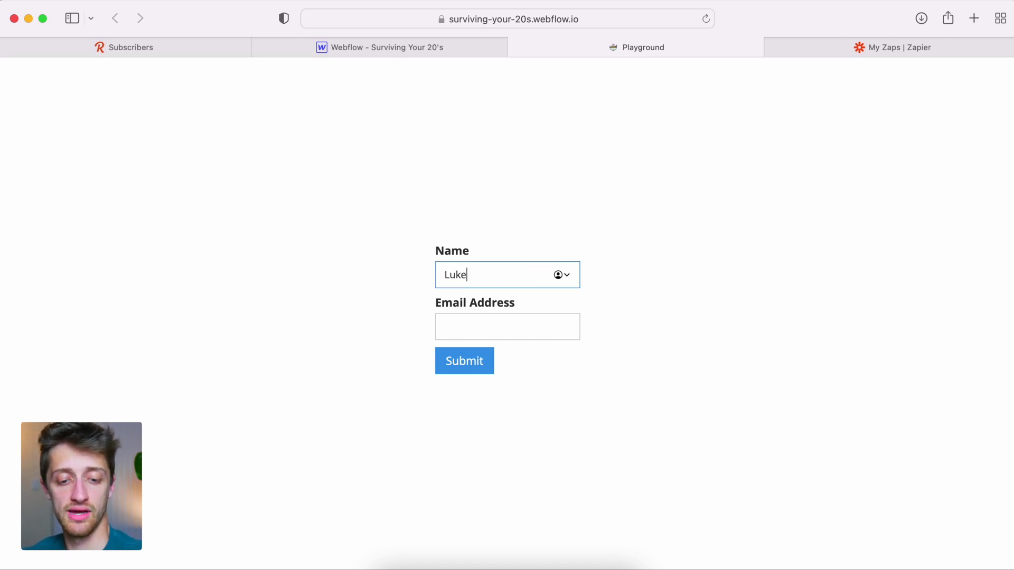
{"action": "key", "text": "Tab"}
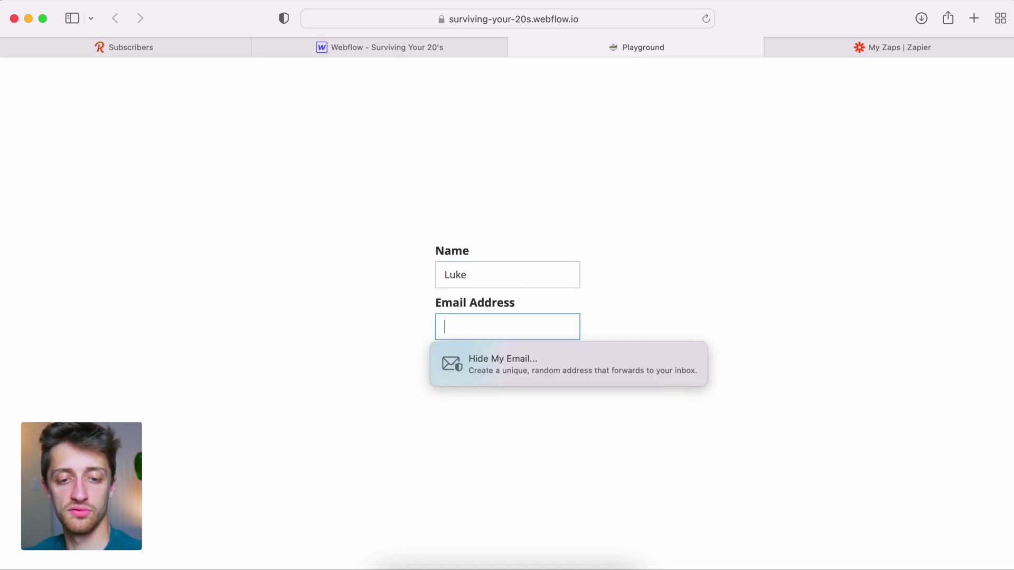
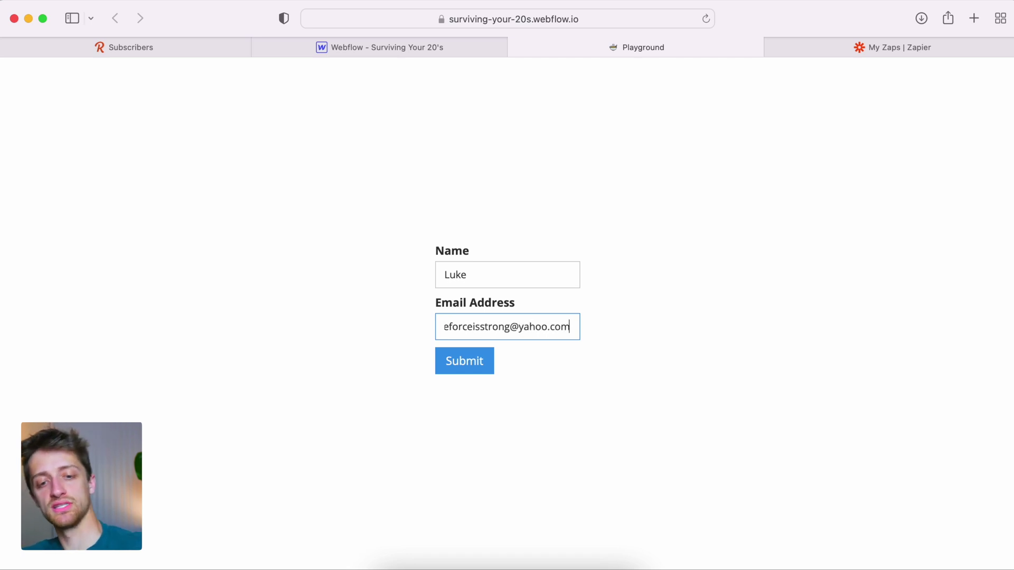
{"action": "left_click", "coordinate": [487, 359]}
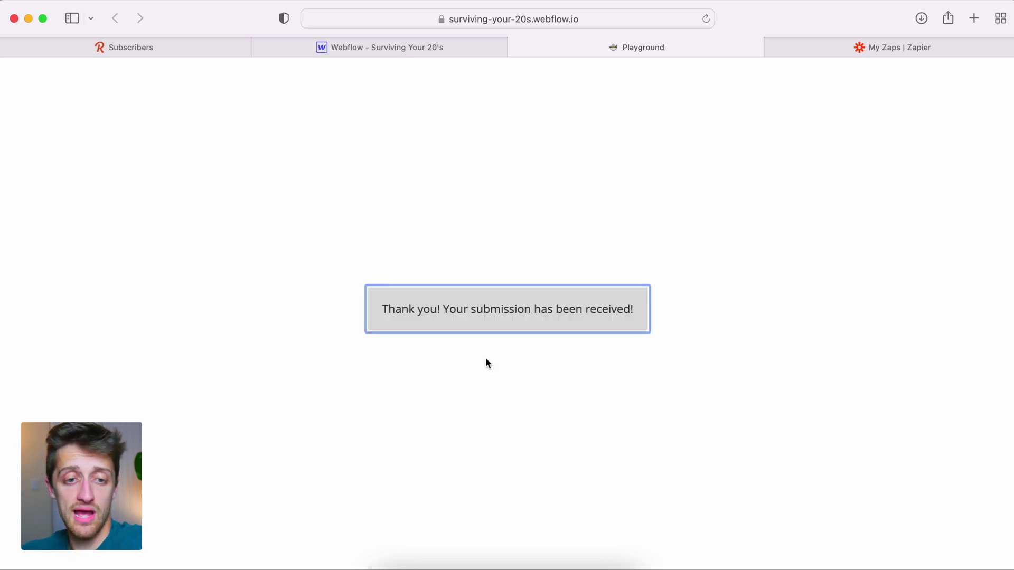
{"action": "left_click", "coordinate": [182, 55]}
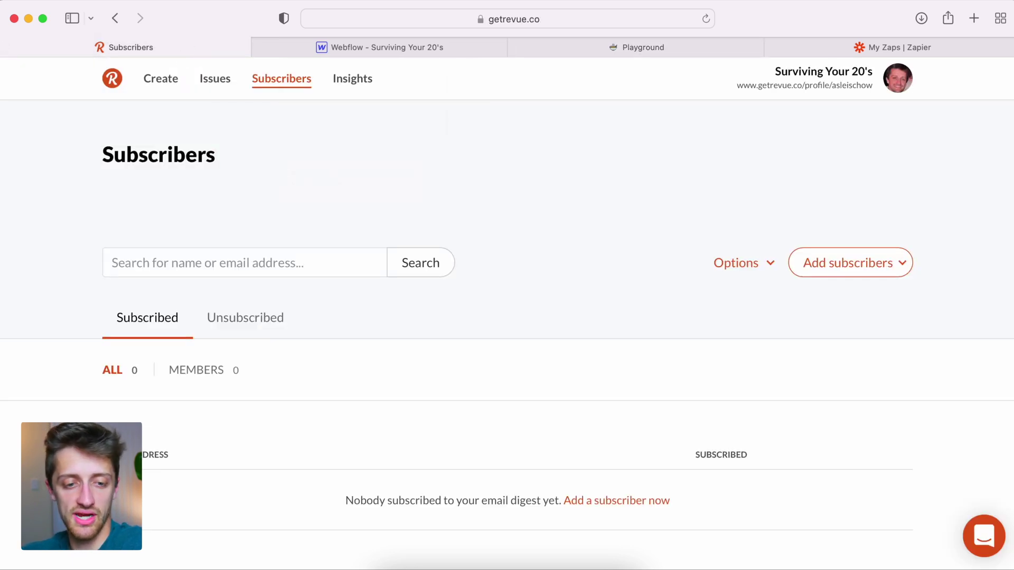
Step: Refresh Revue's subscriber list to confirm two subscribers, then return to the published site
{"action": "left_click", "coordinate": [707, 19]}
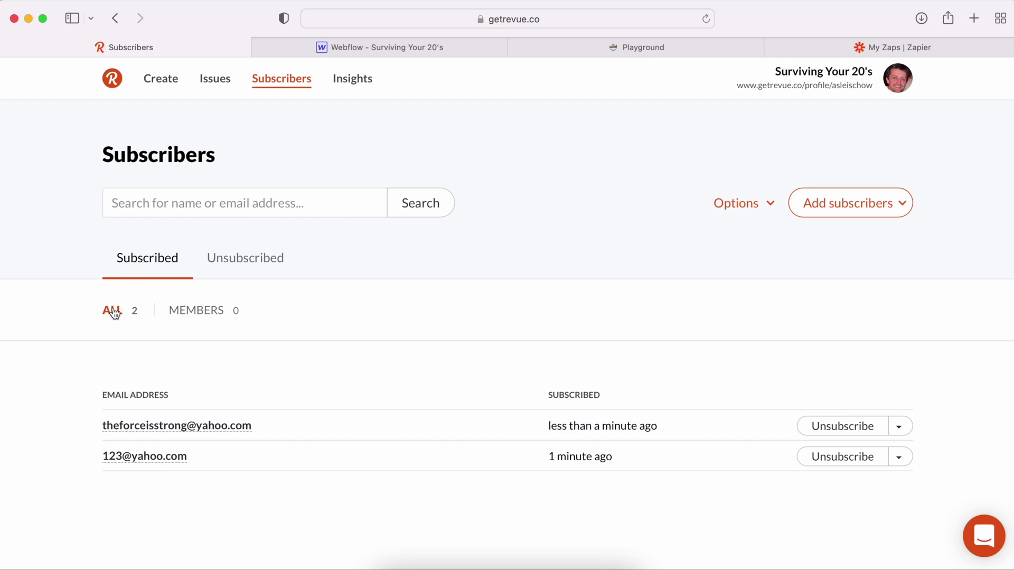
{"action": "left_click", "coordinate": [672, 49]}
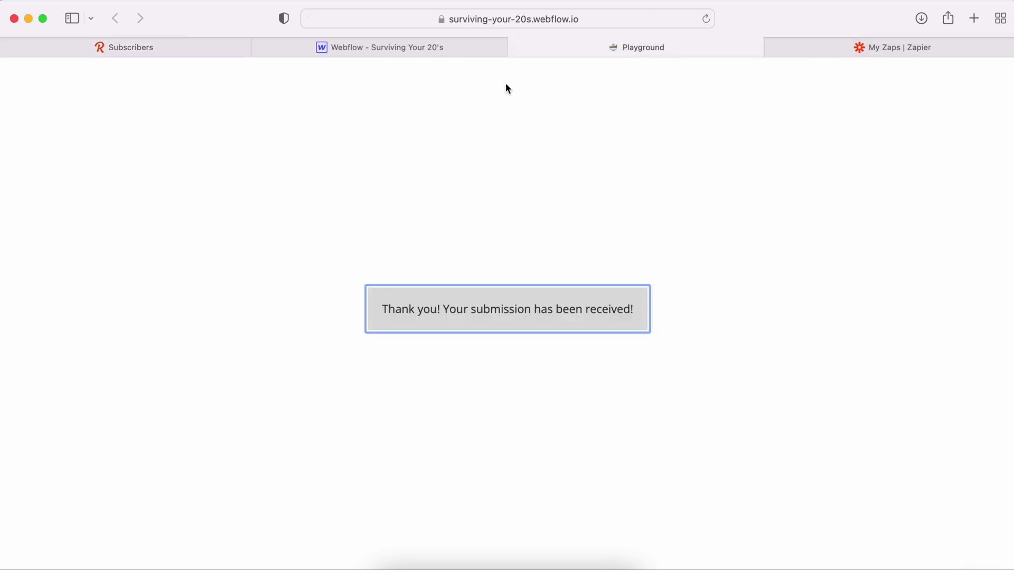
Step: Fill the reloaded signup form with a second test name and a corrected e-mail address
{"action": "left_click", "coordinate": [706, 20]}
{"action": "left_click", "coordinate": [473, 275]}
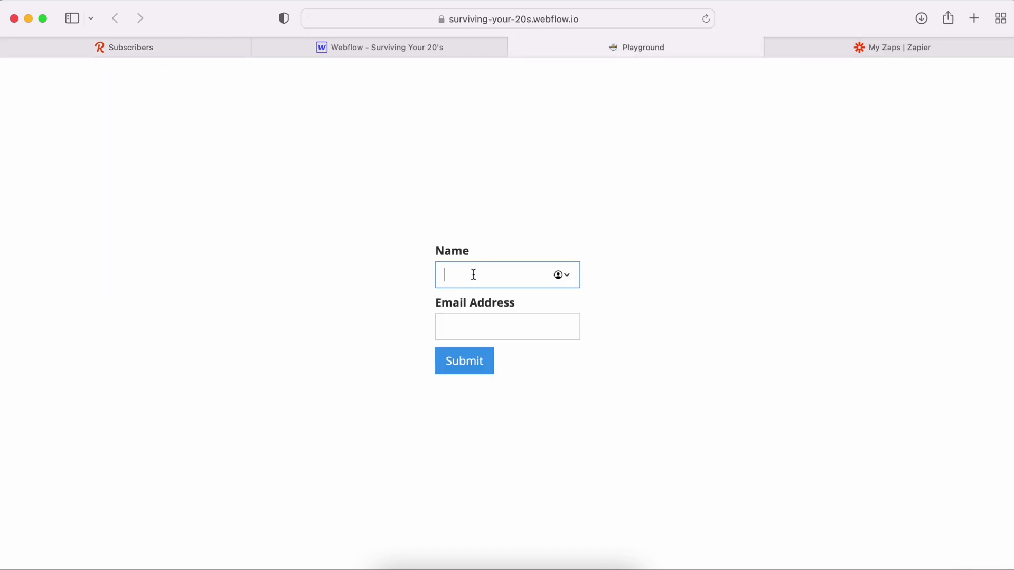
{"action": "type", "text": "Leia"}
{"action": "key", "text": "Tab"}
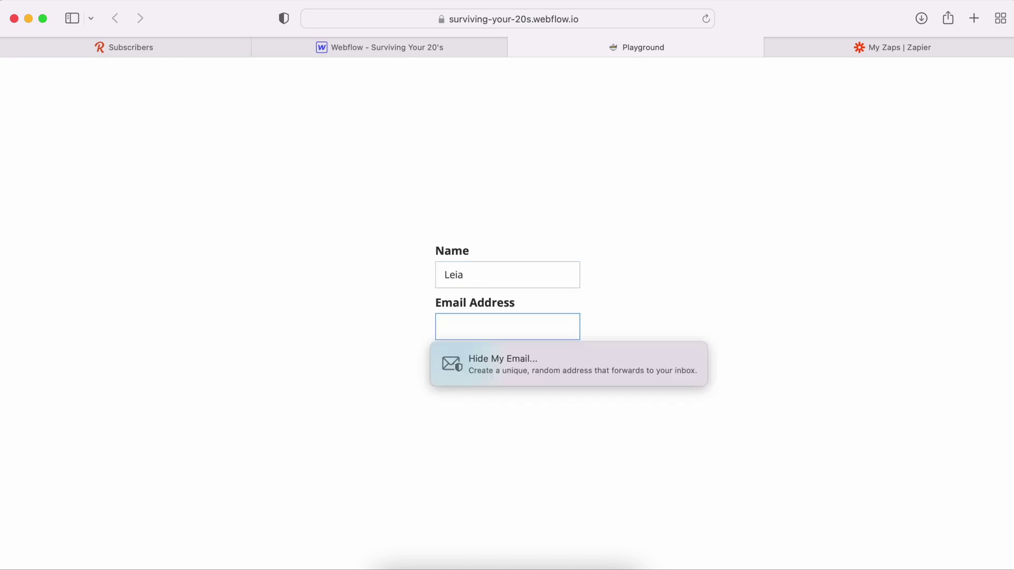
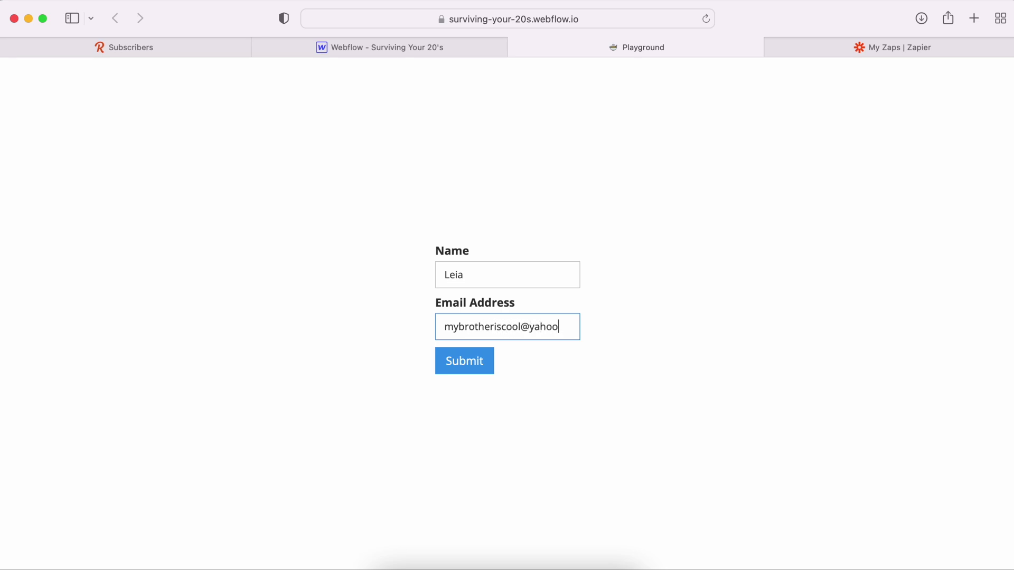
{"action": "type", "text": "om"}
Step: Submit the second signup and refresh Revue's subscriber list to show three subscribers
{"action": "left_click", "coordinate": [453, 360]}
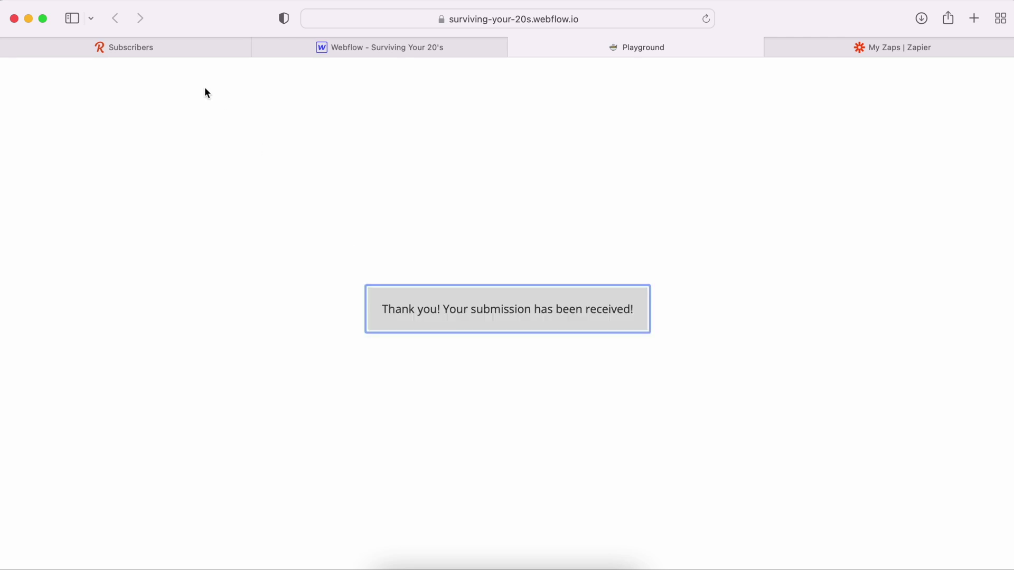
{"action": "left_click", "coordinate": [160, 52]}
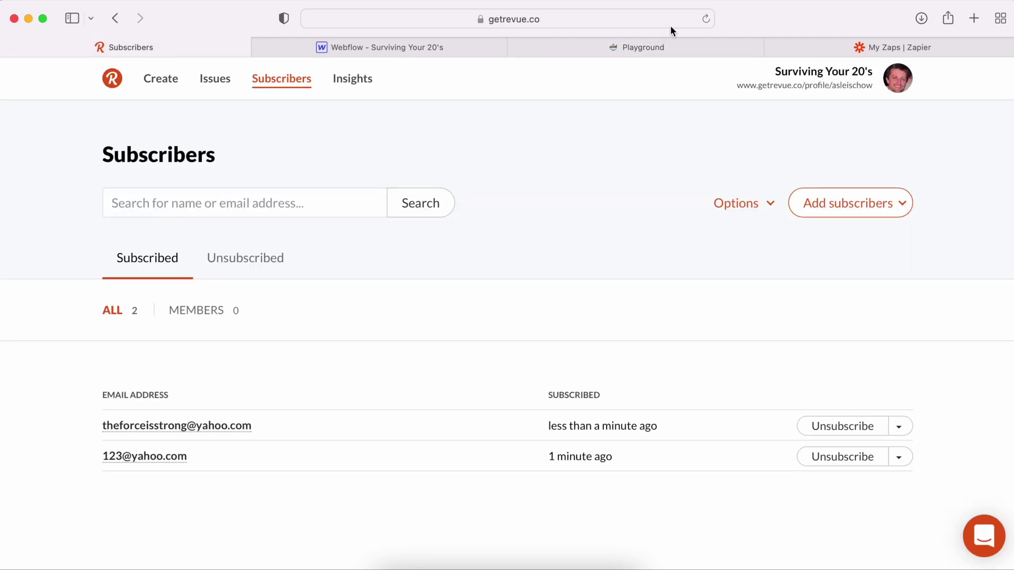
{"action": "left_click", "coordinate": [706, 20]}
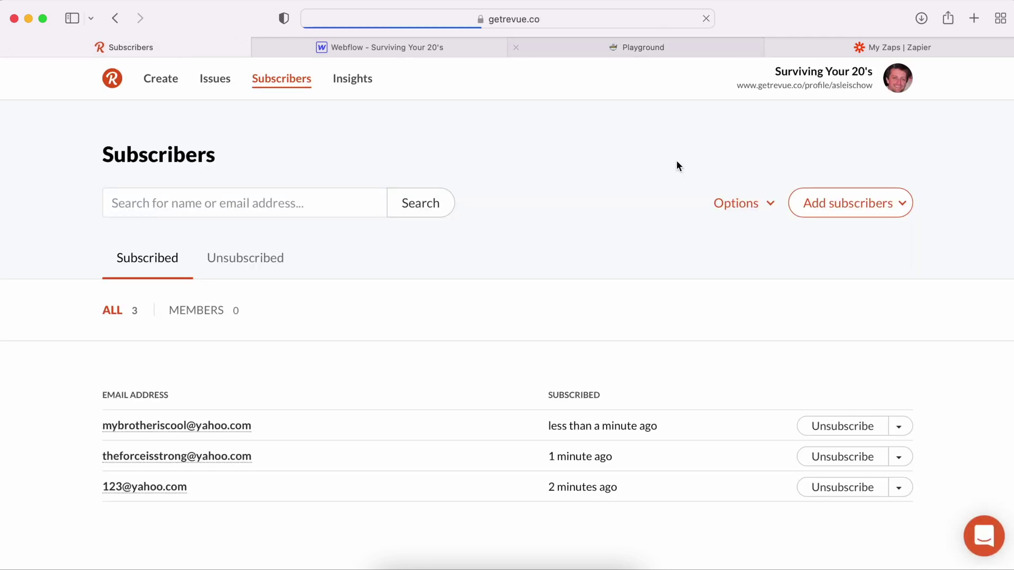